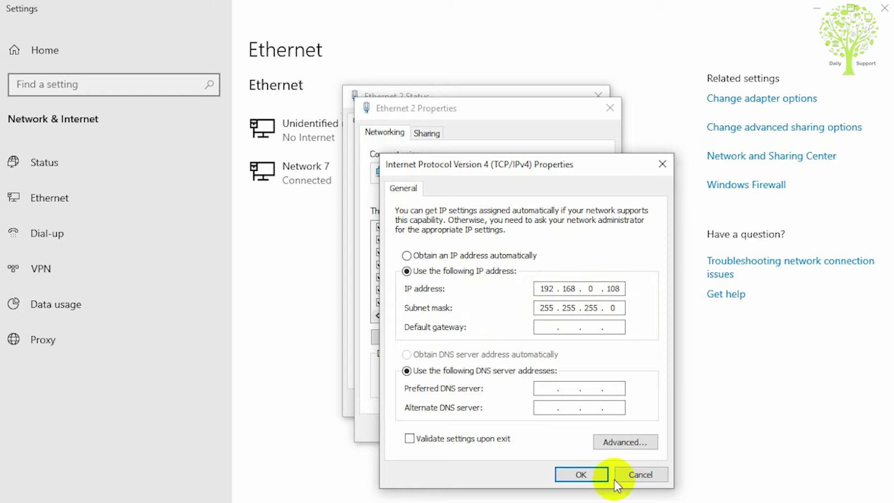
Step: Confirm the static IPv4 address 192.168.0.108 / 255.255.255.0 and close the Ethernet 2 properties
click(597, 477)
click(523, 429)
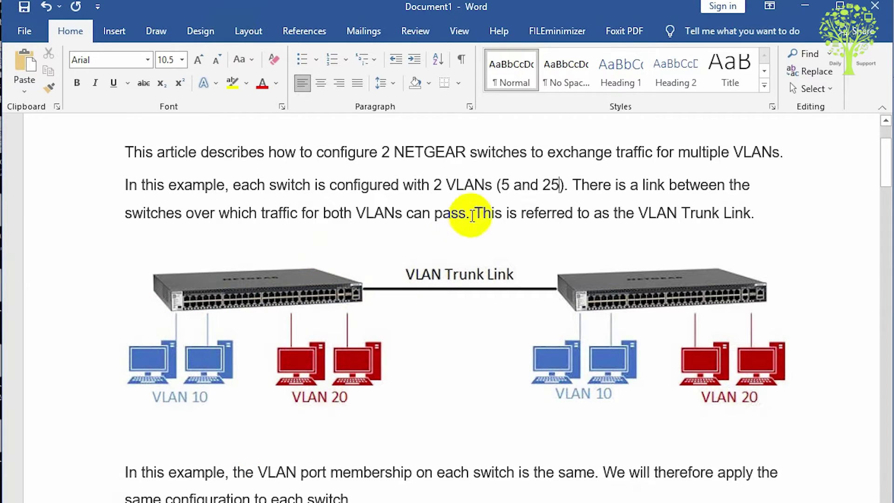
Step: Highlight '25' in the guide and scroll to the port list for ports 1-5, 6-10 and 25-26
double_click(552, 185)
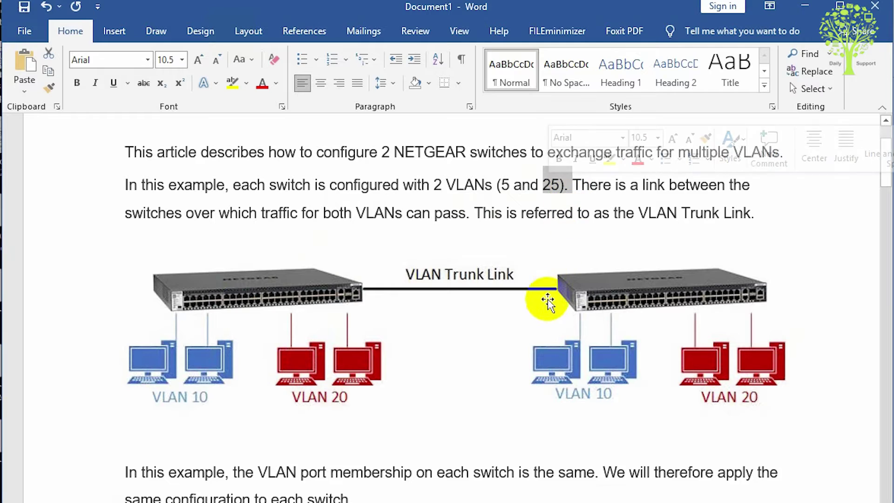
scroll(414, 368, down, 3)
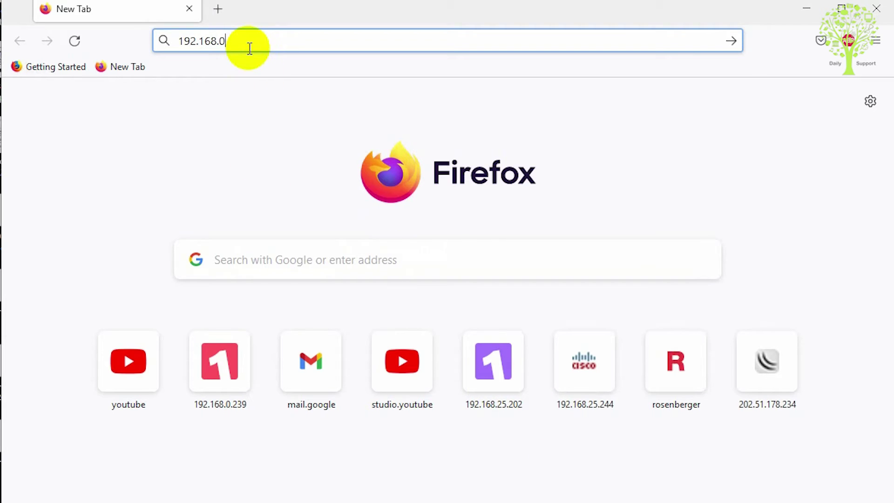
Step: Load the switch's management page at 192.168.0.239 in Firefox
click(249, 48)
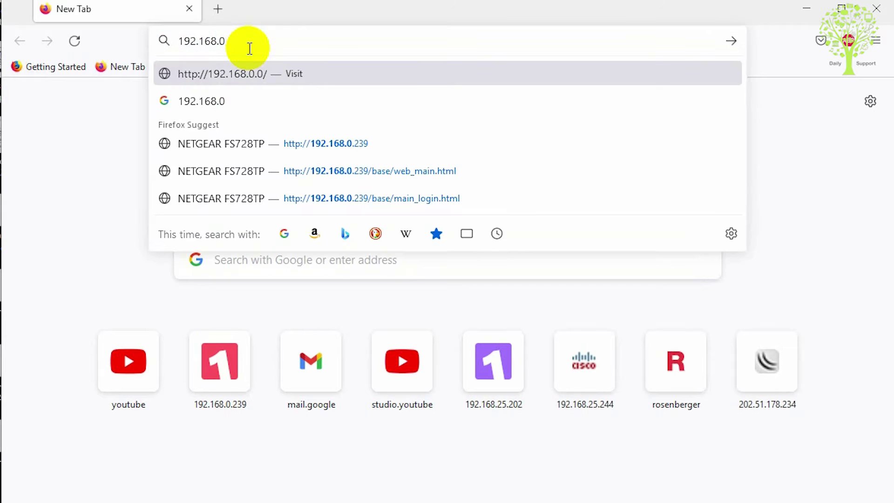
text(.)
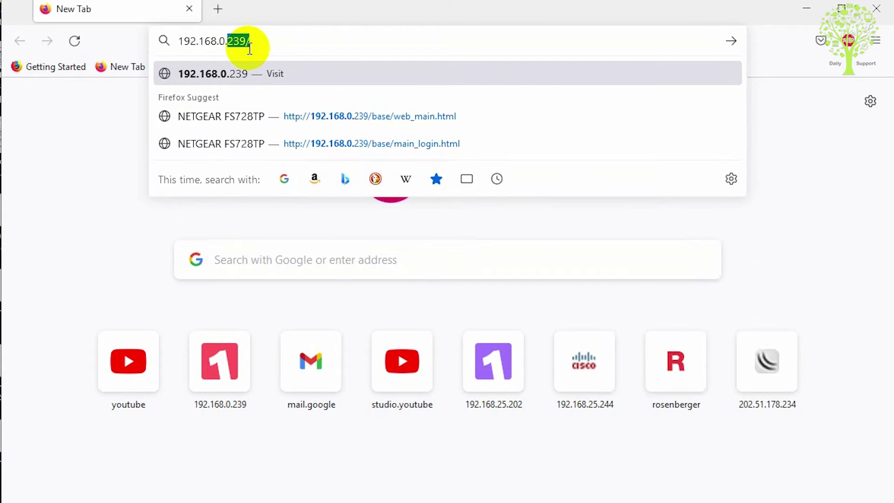
text(23)
key(Return)
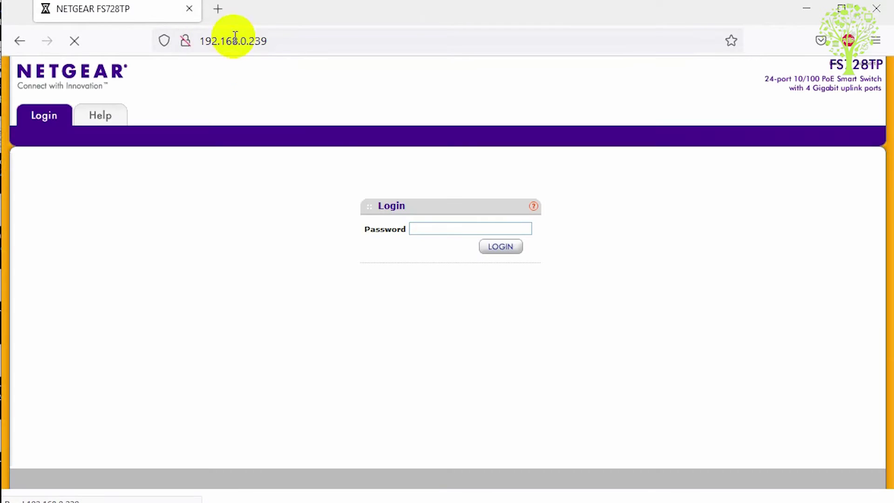
Step: Log in with the switch's admin password and decline saving the password
click(421, 229)
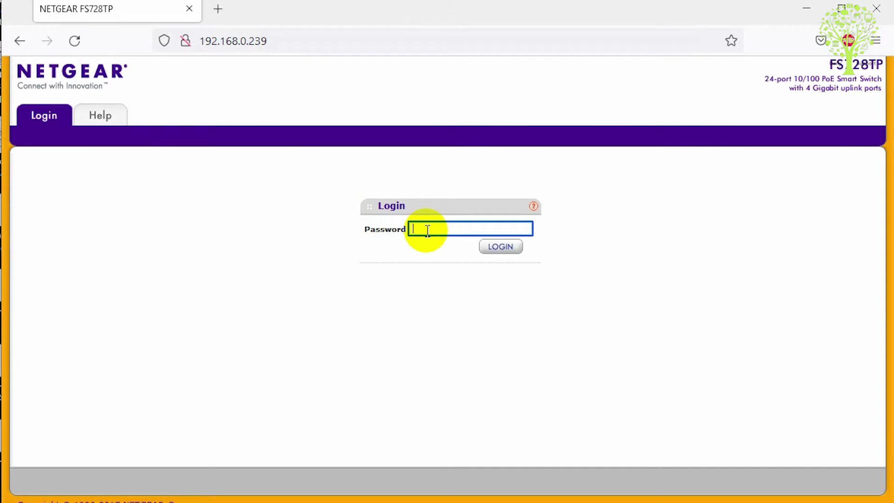
text(*******)
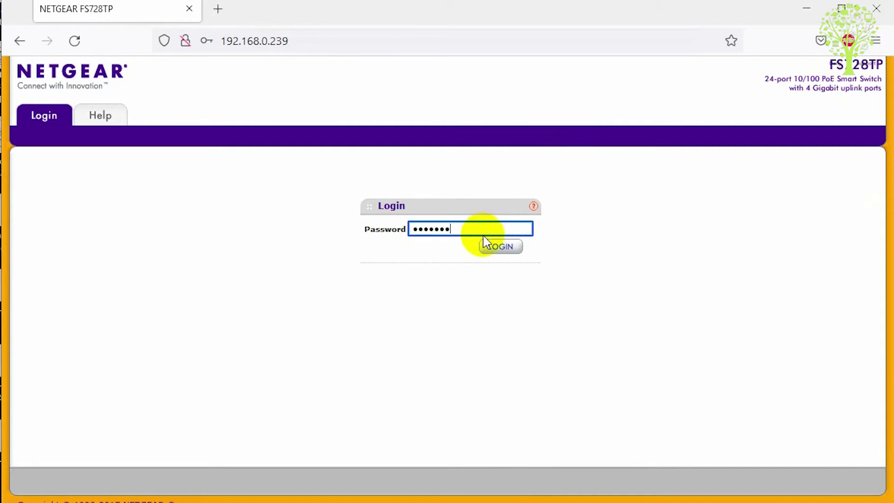
click(494, 251)
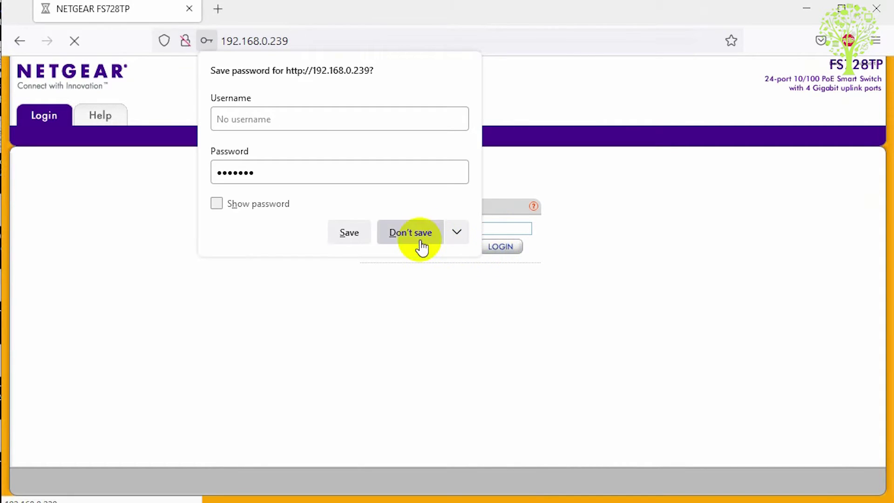
click(419, 237)
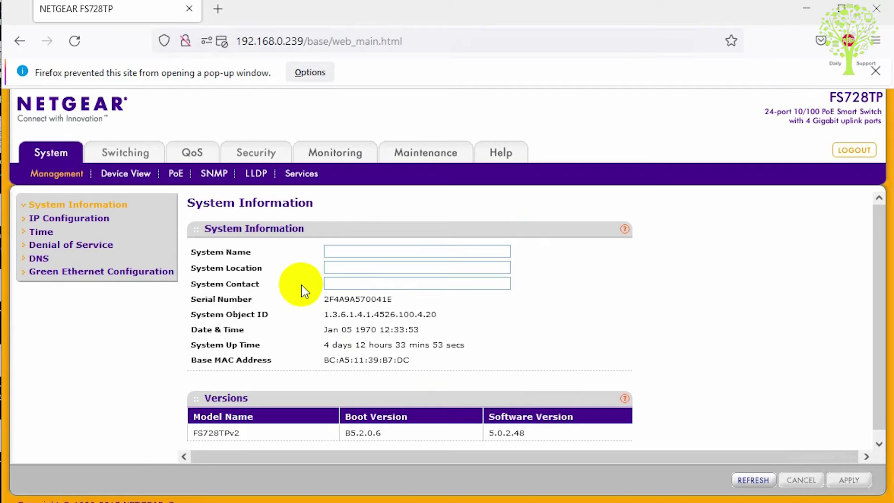
Step: Enter System Name Daily_SW and System Location Daily_SW_DC on the System Information page
click(358, 251)
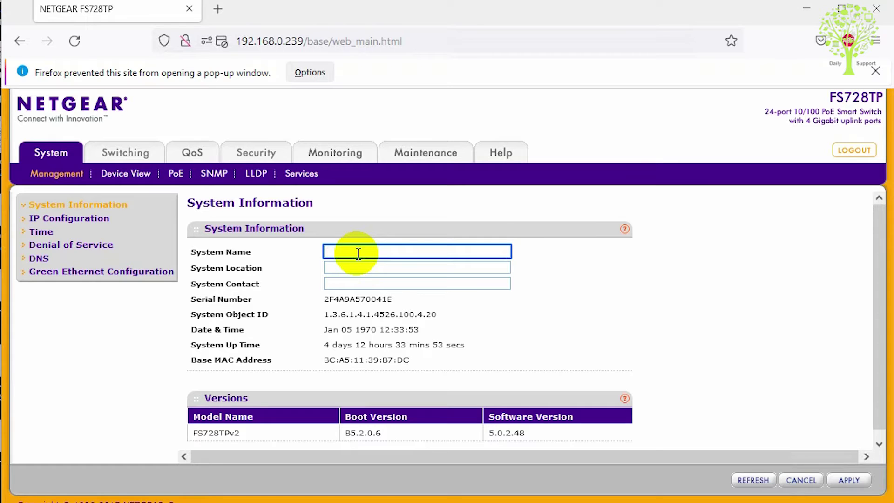
text(Daily_SW)
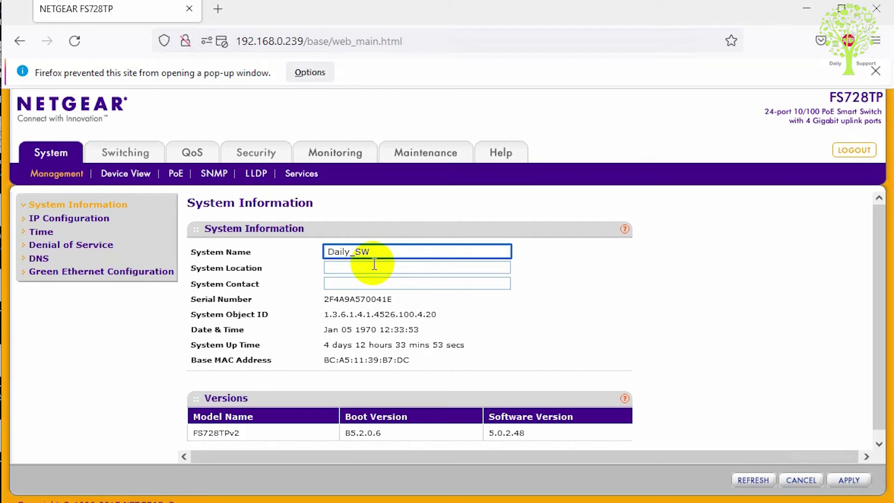
key(Tab)
drag(379, 250, 149, 248)
key(ctrl+c)
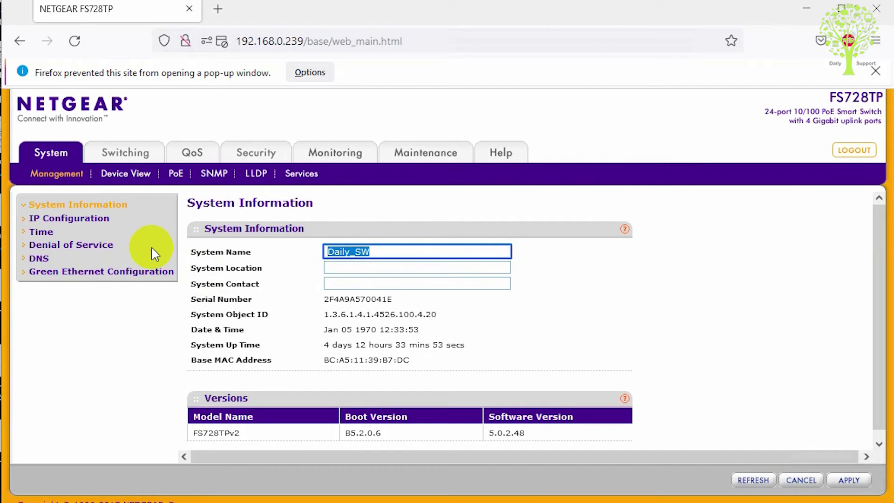
click(335, 269)
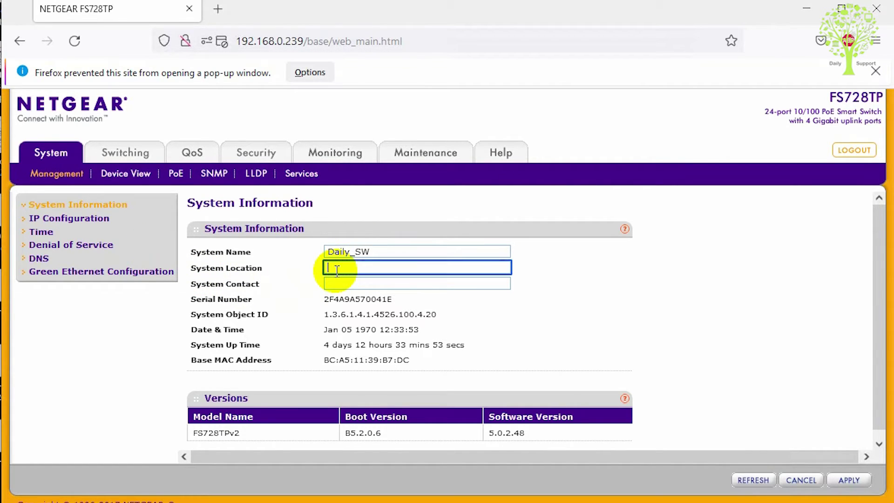
key(ctrl+v)
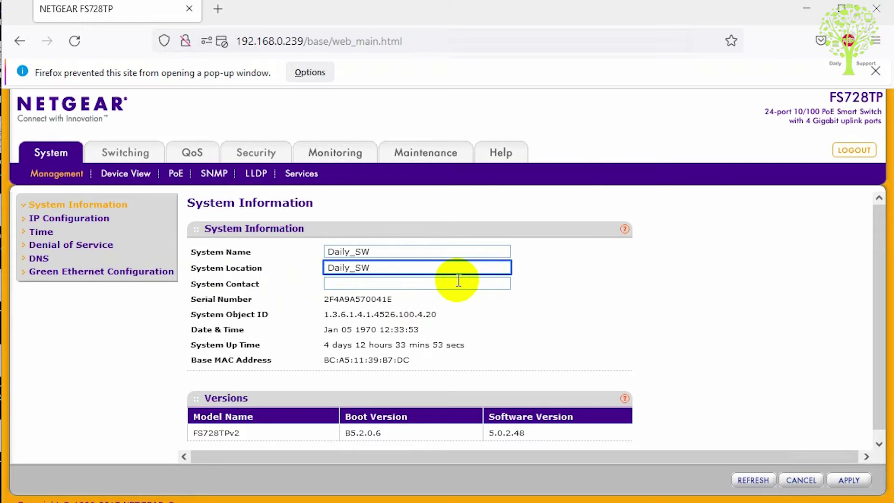
text(_DC)
click(356, 285)
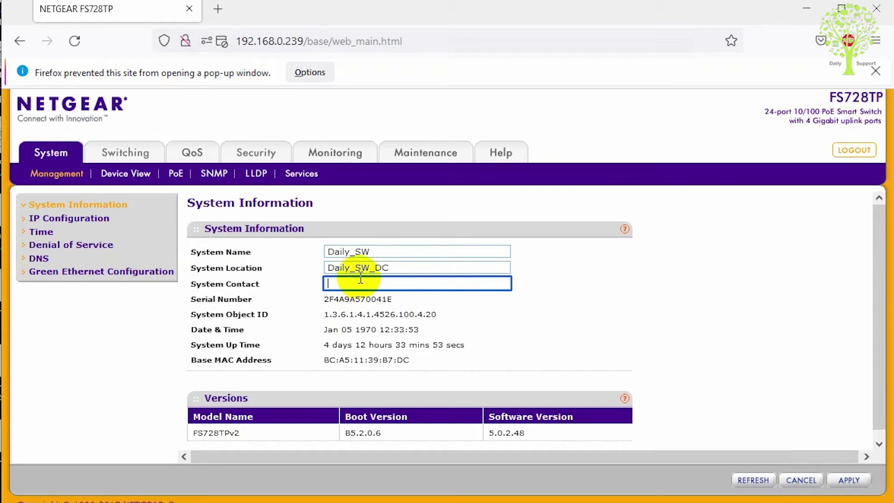
drag(404, 302, 326, 299)
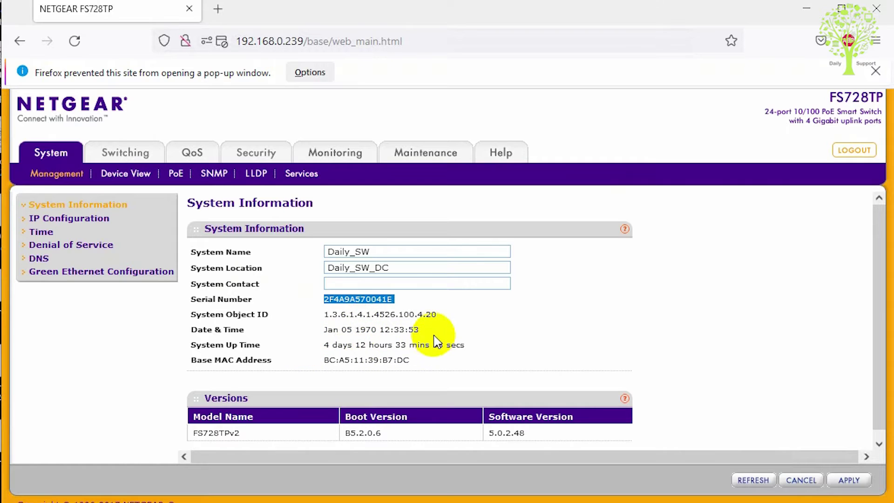
drag(445, 332, 320, 349)
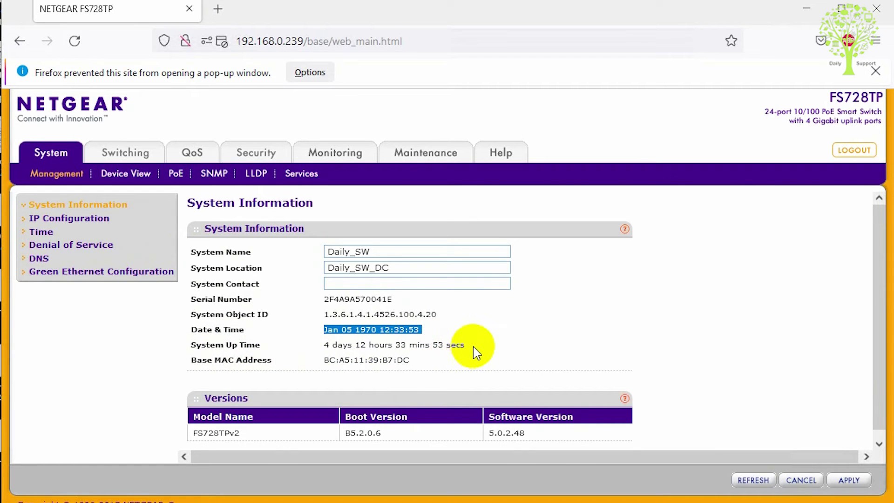
drag(467, 345, 325, 347)
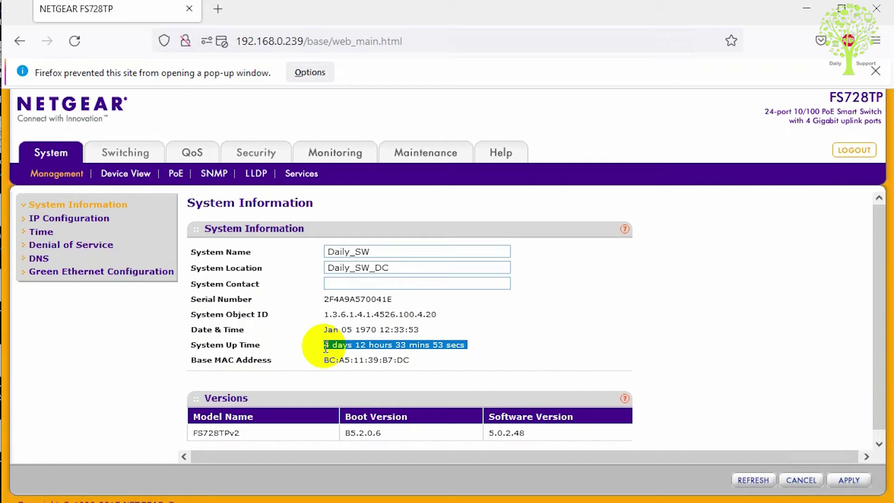
drag(412, 360, 323, 365)
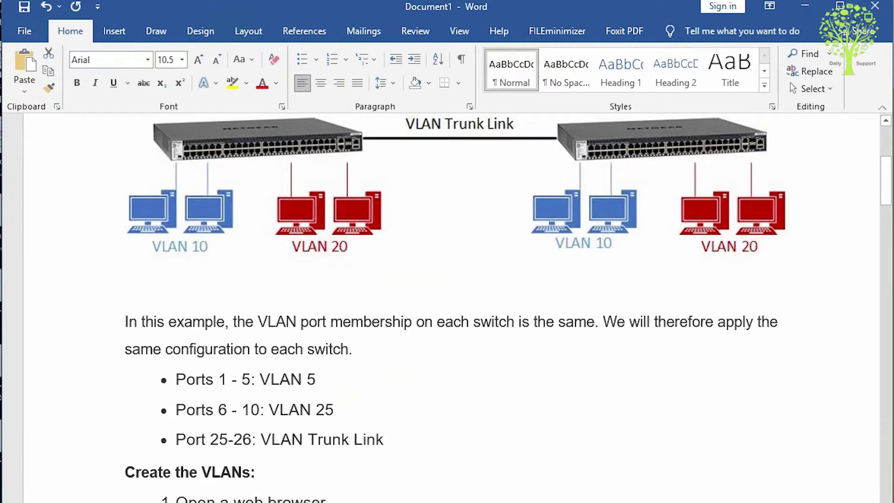
scroll(326, 305, down, 5)
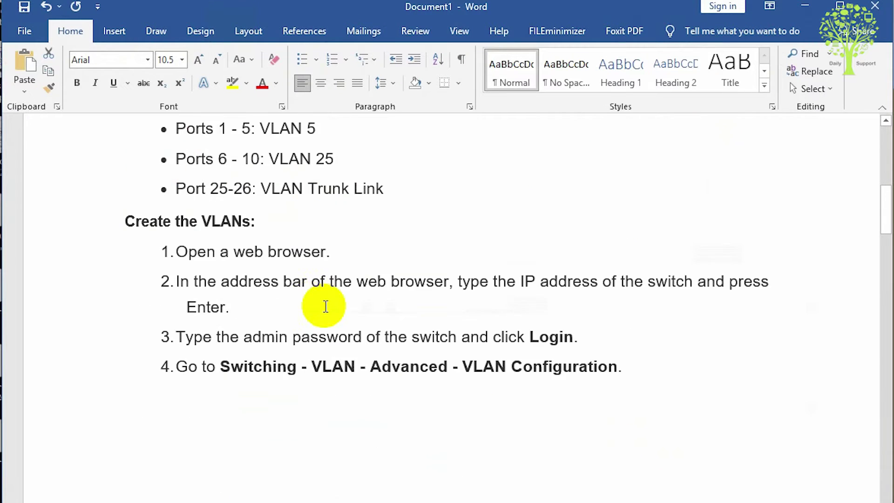
scroll(312, 302, up, 3)
double_click(279, 230)
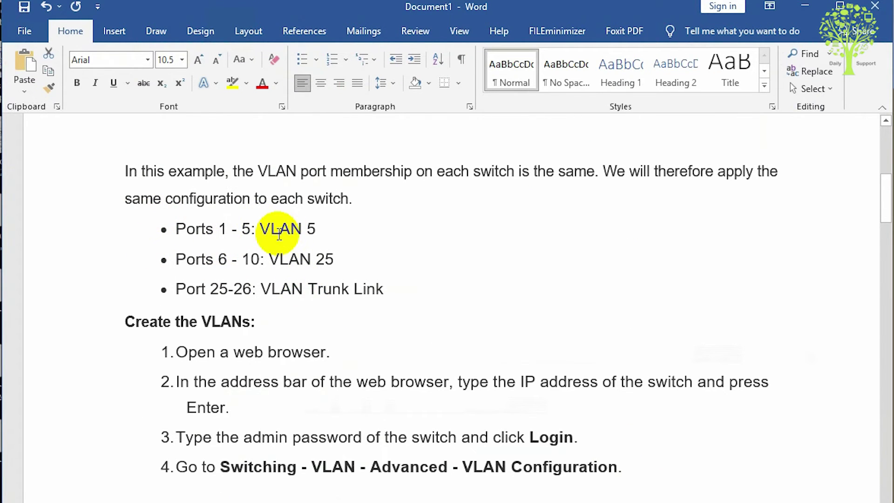
scroll(280, 235, up, 10)
scroll(280, 235, down, 2)
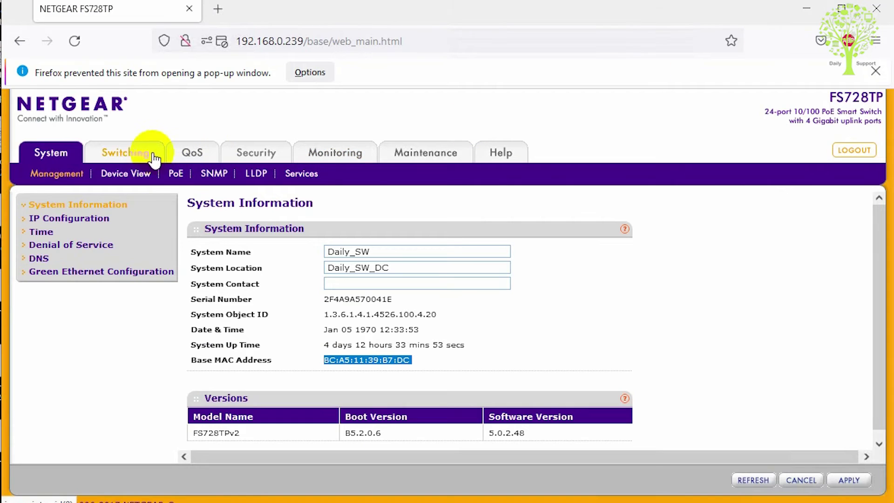
Step: Go to Switching > VLAN to show the VLAN Configuration list with VLAN 1 Default and VLAN 2 Voice
click(128, 153)
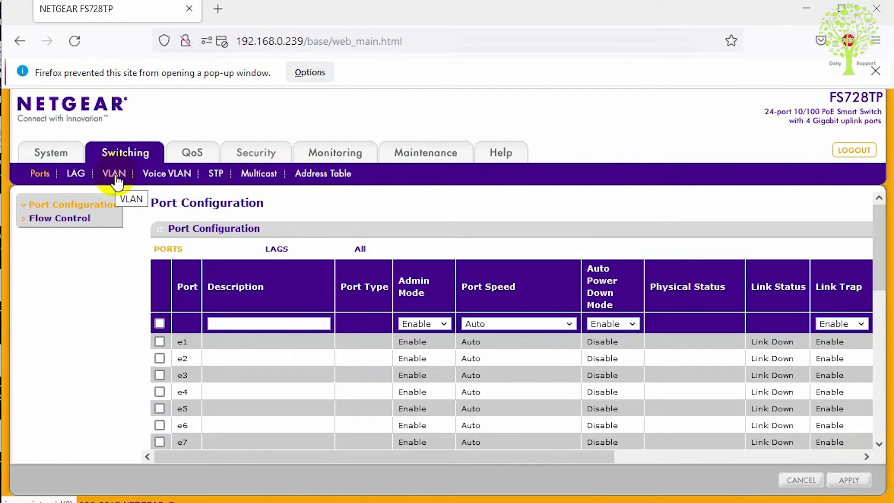
click(115, 177)
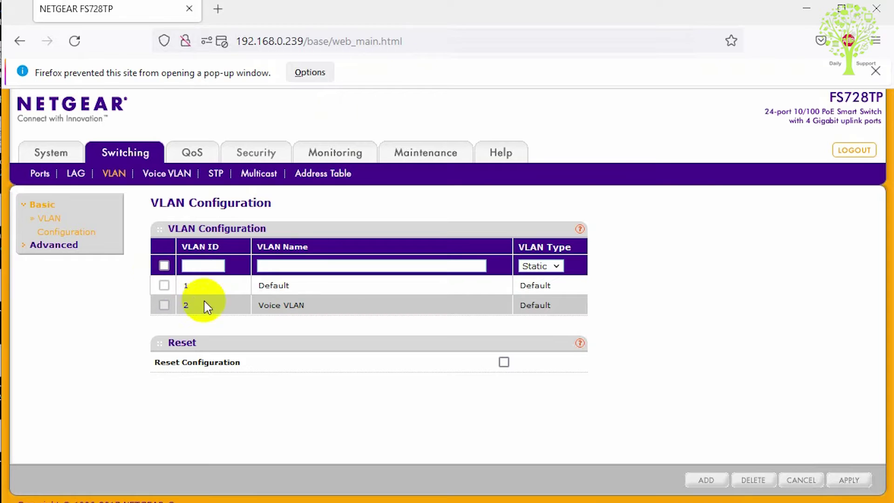
Step: Add static VLAN ID 5 with the name 5th_LAN to the VLAN list
click(198, 285)
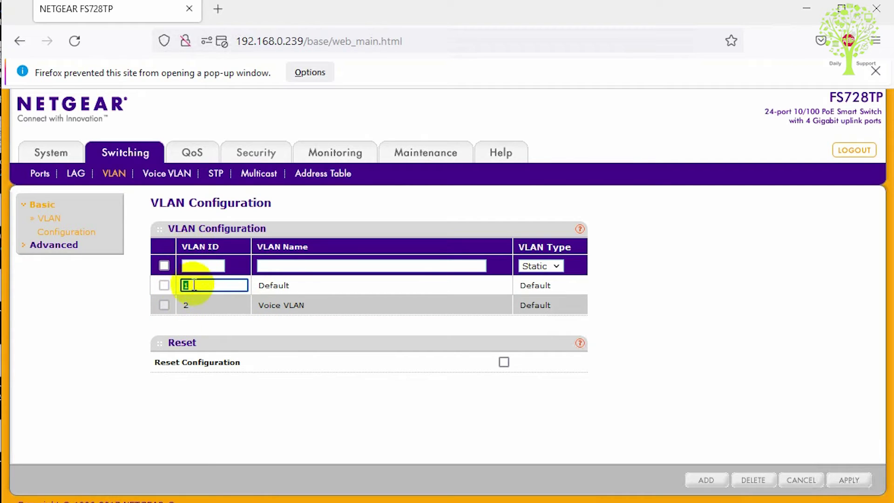
click(212, 265)
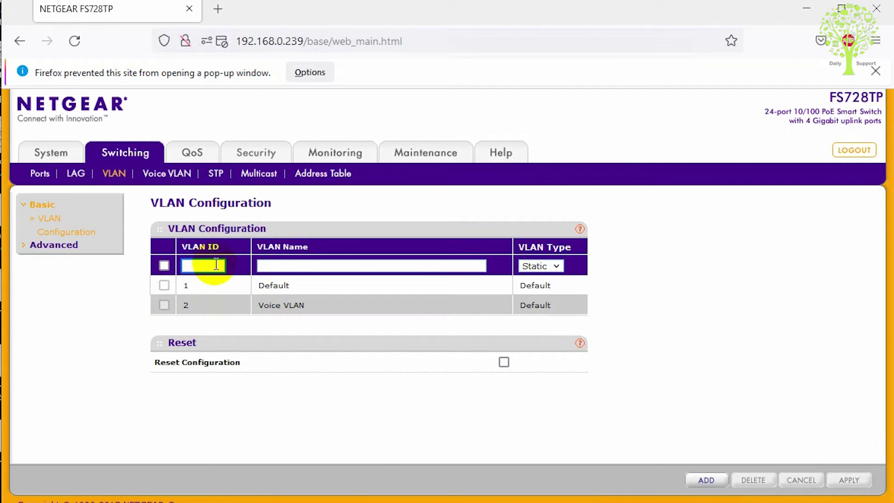
text(5)
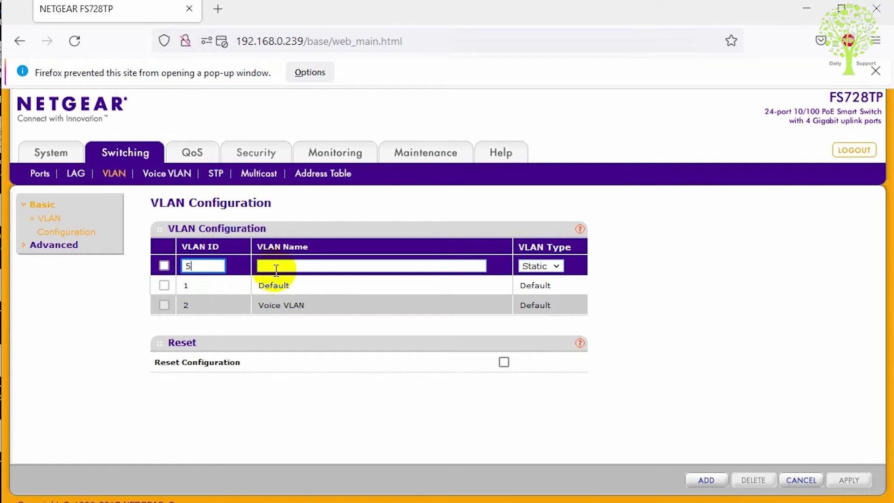
click(276, 266)
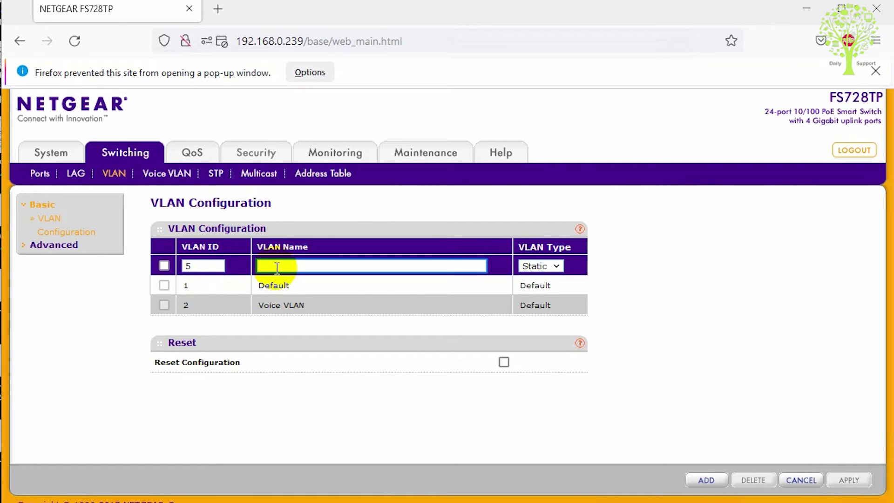
text(5th_LAN)
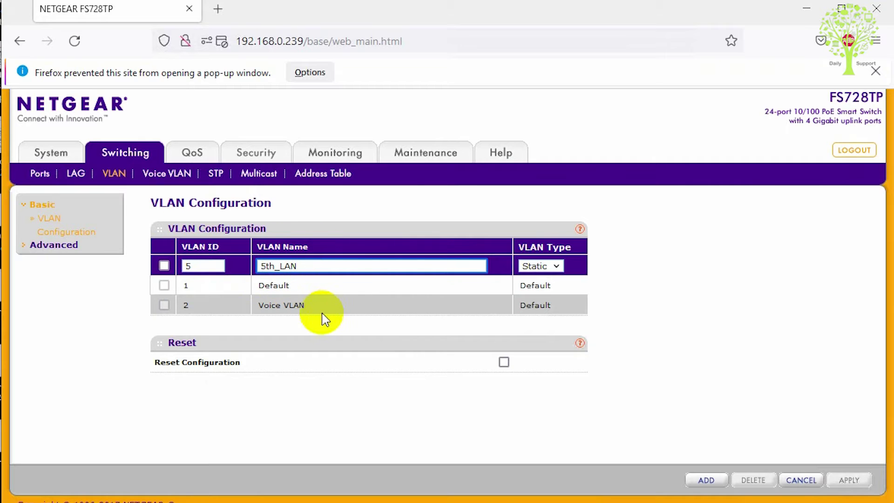
click(198, 265)
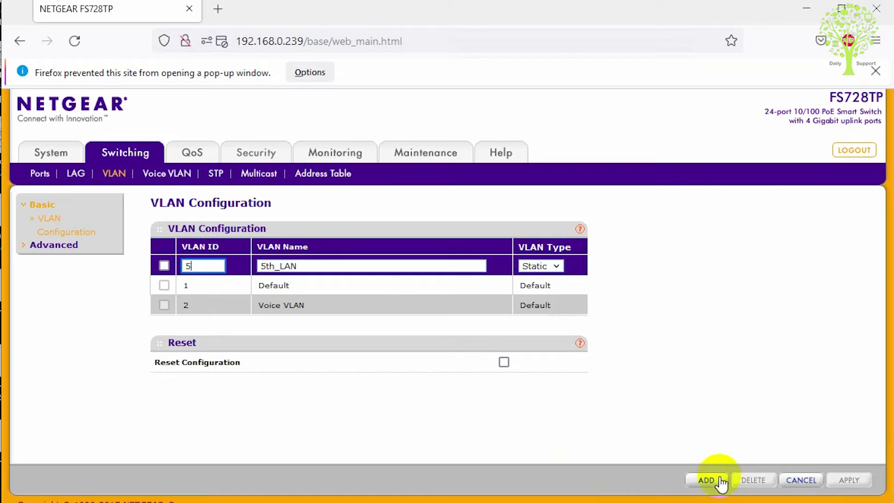
click(705, 480)
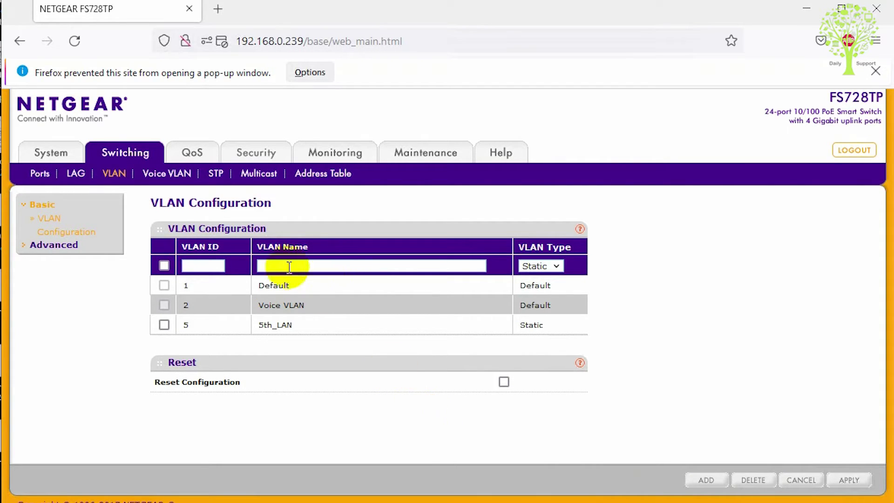
Step: Add static VLAN ID 25 named LAN, correcting the mistyped name
click(210, 266)
text(25)
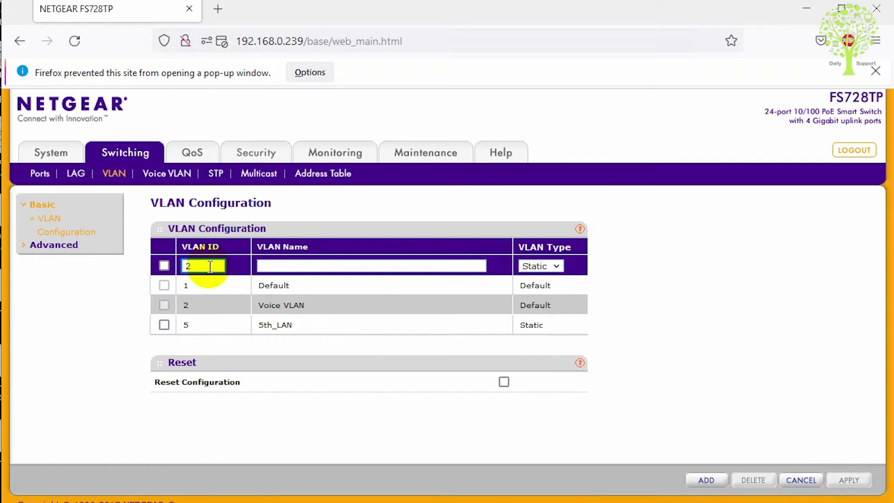
click(287, 269)
text(LA)
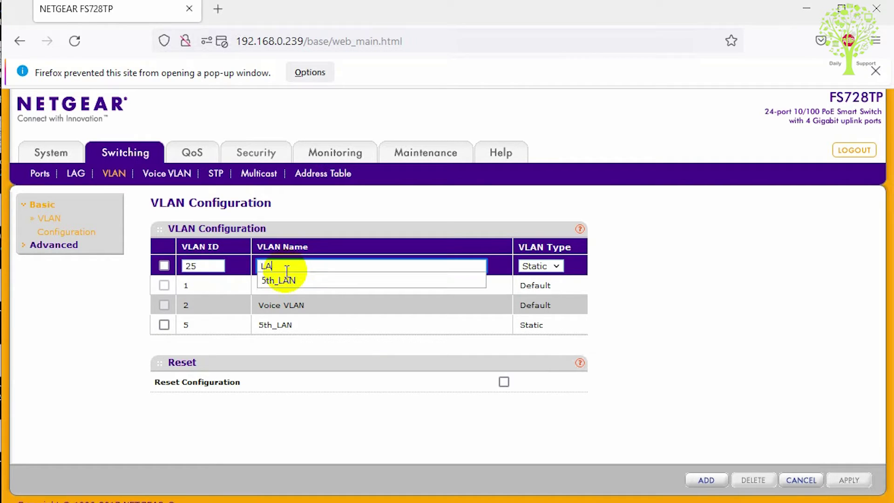
text(M)
key(BackSpace)
text(N)
click(706, 479)
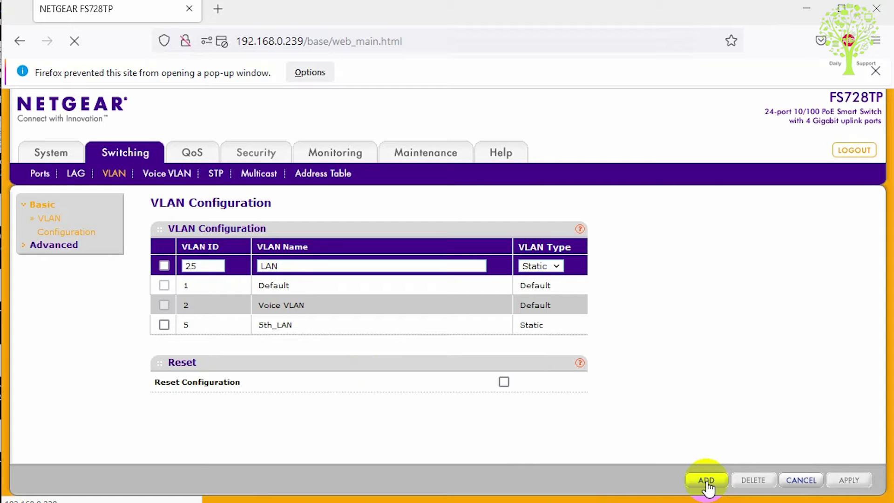
Step: Enter VLAN ID 255 for the next new VLAN
click(210, 269)
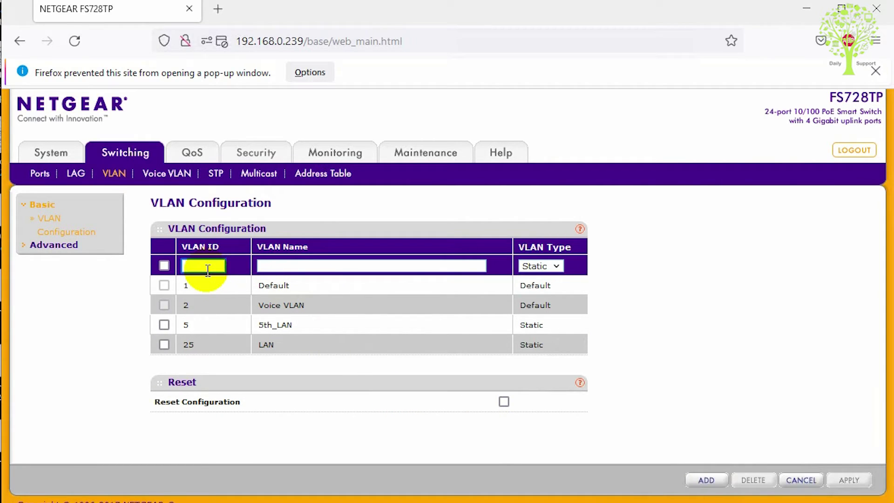
text(255)
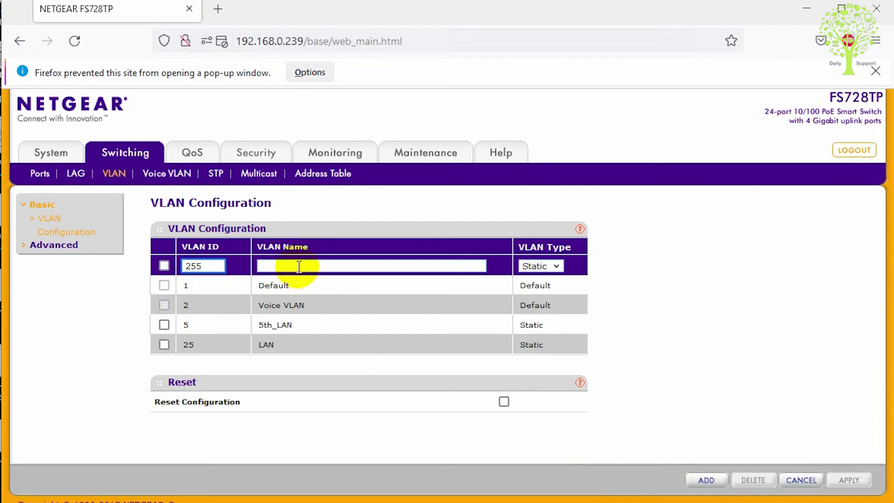
click(298, 266)
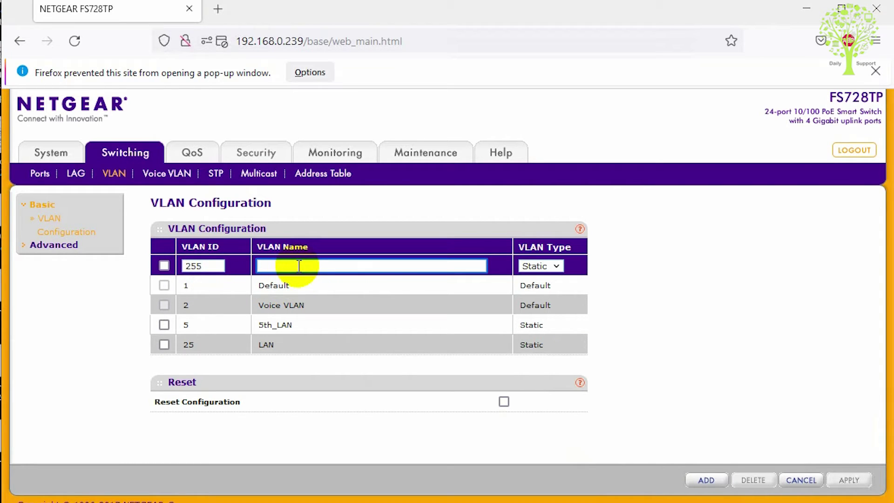
Step: Name VLAN 255 '19th_LAN' and add it as the third static VLAN
text(19th_)
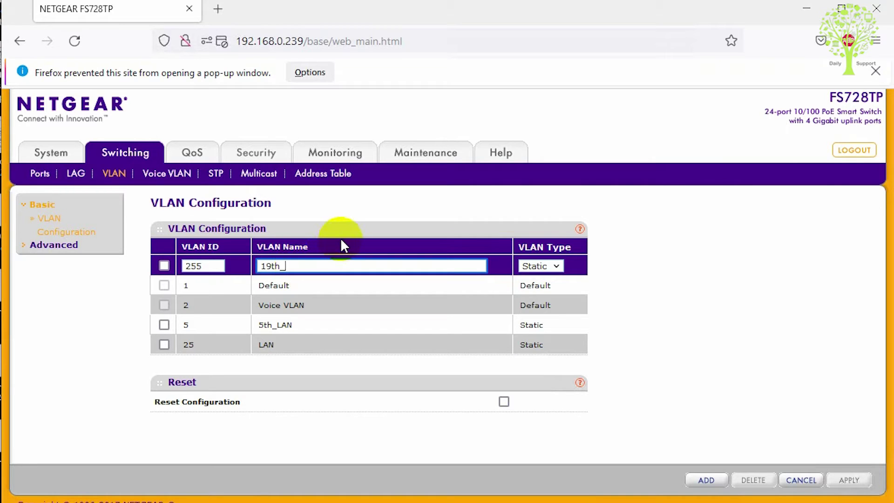
text(LAN)
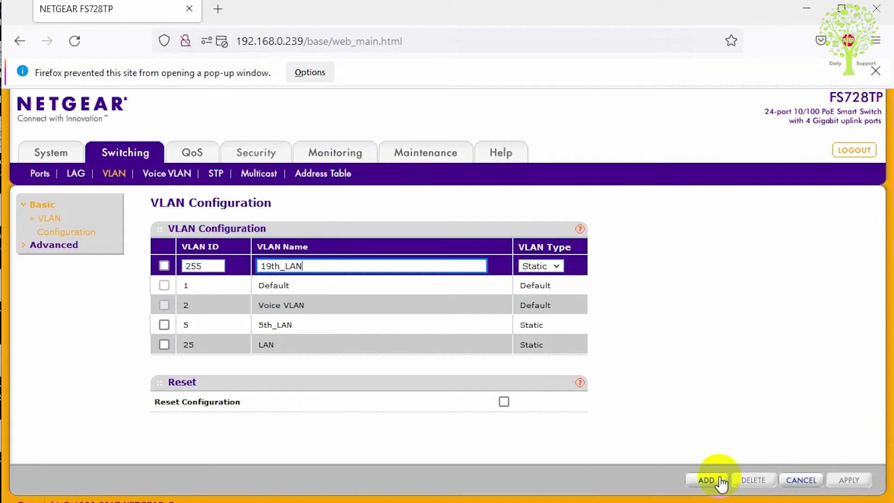
click(721, 483)
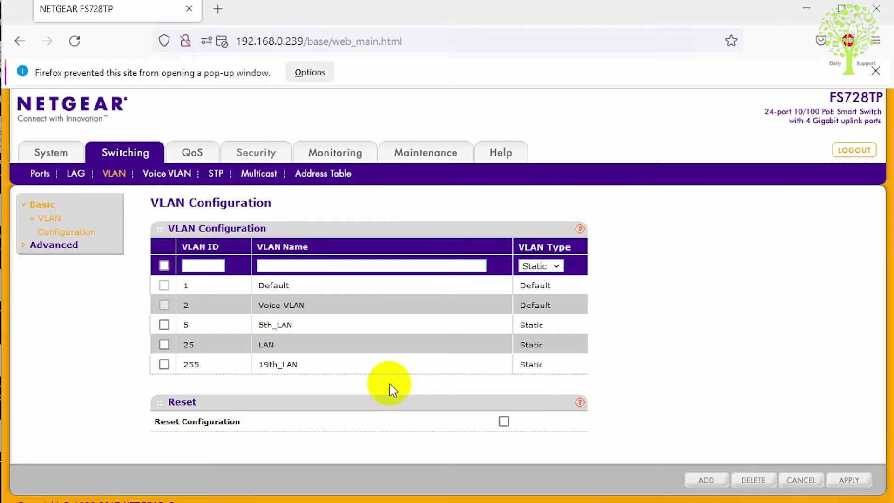
key(alt+Tab)
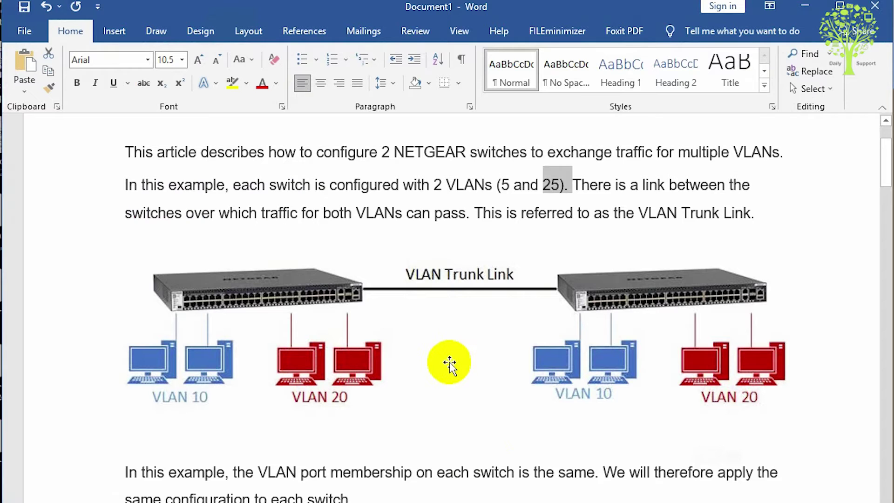
scroll(451, 361, down, 5)
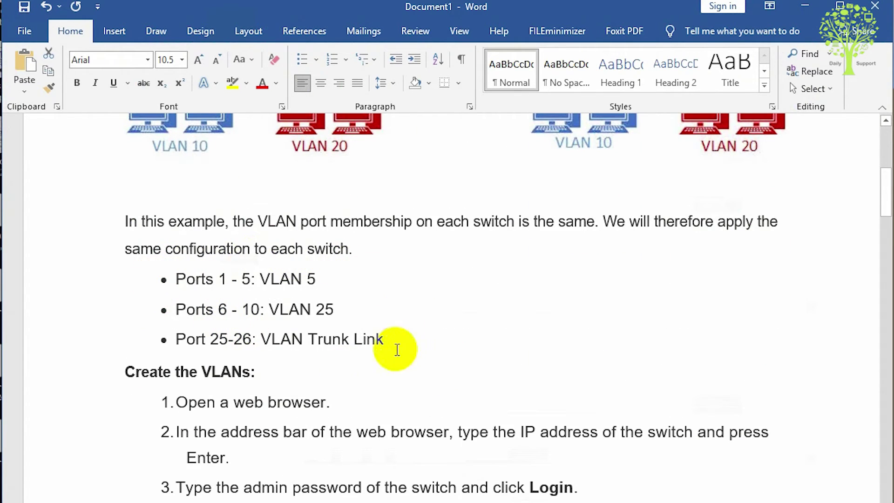
drag(217, 273, 311, 287)
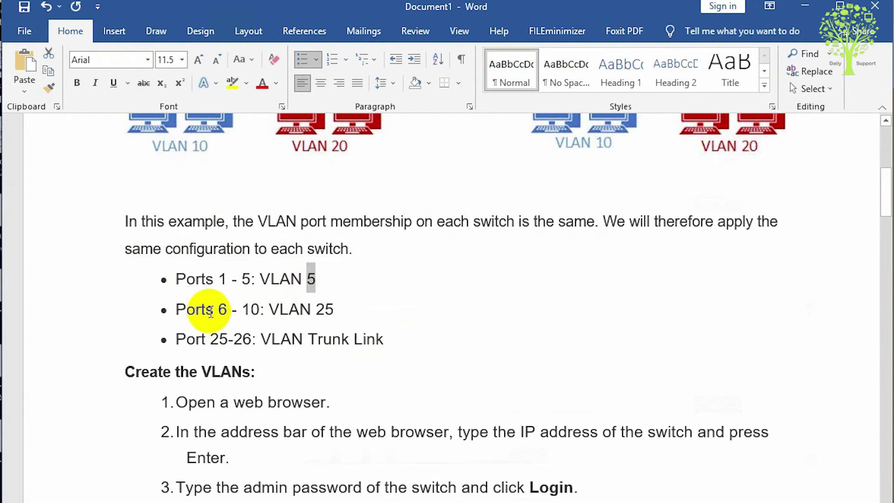
drag(218, 309, 251, 309)
drag(324, 309, 335, 309)
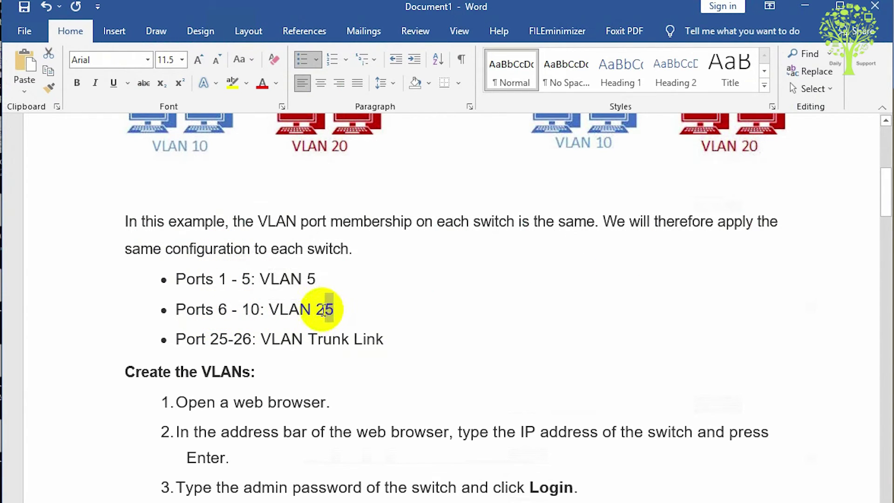
drag(210, 339, 252, 339)
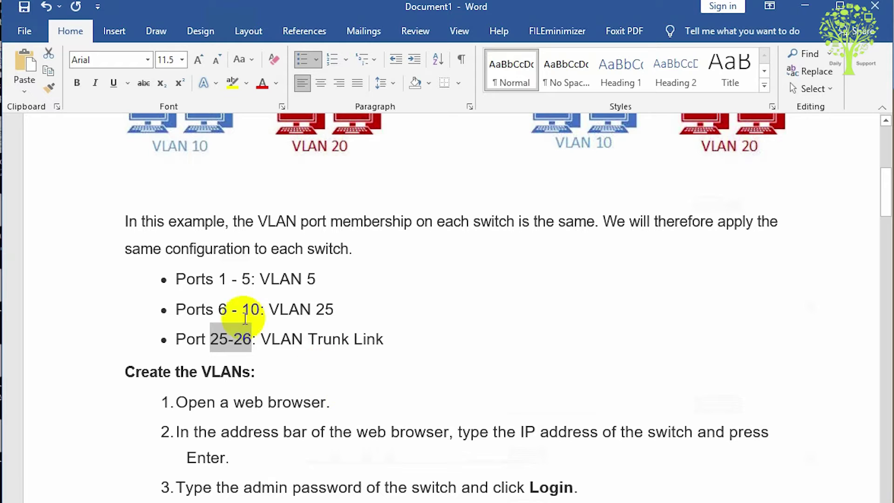
drag(176, 278, 250, 283)
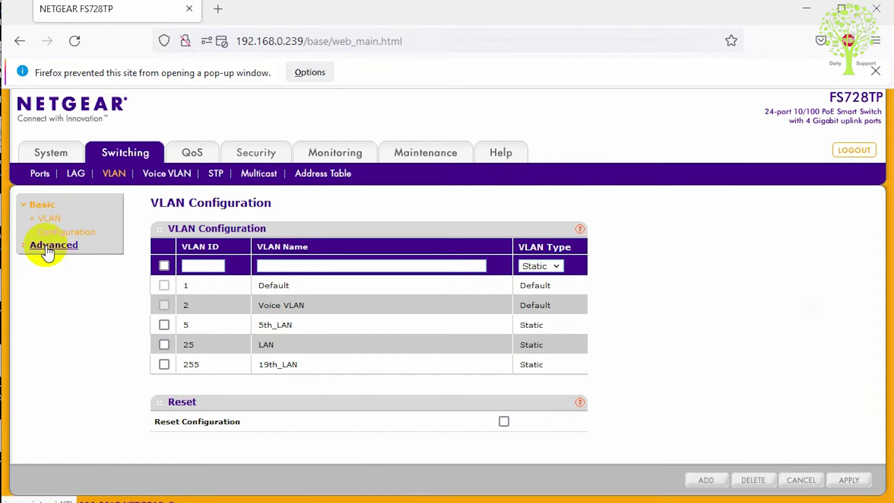
Step: Open Advanced > VLAN Membership, review the Group Operation choices, and check the guide's port list
click(46, 249)
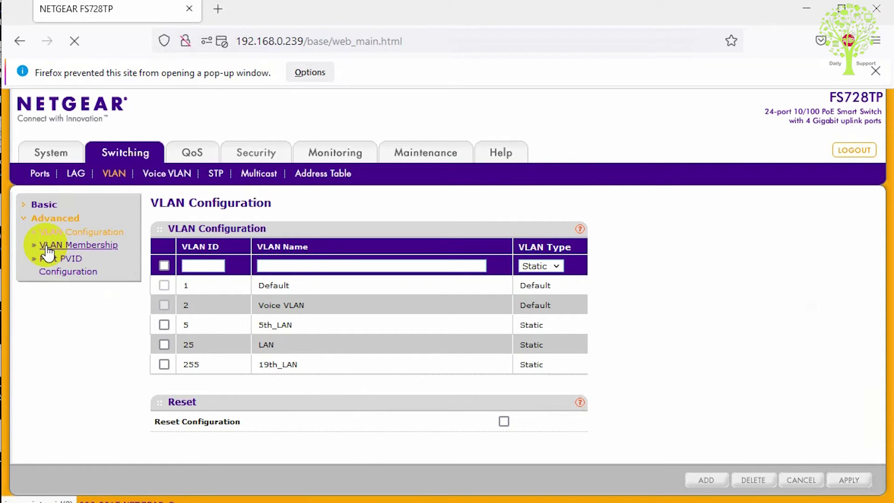
click(73, 251)
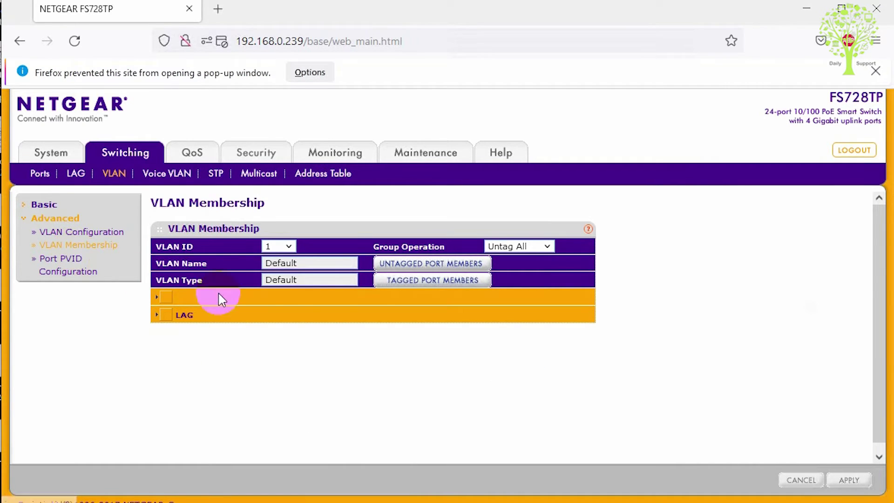
click(498, 293)
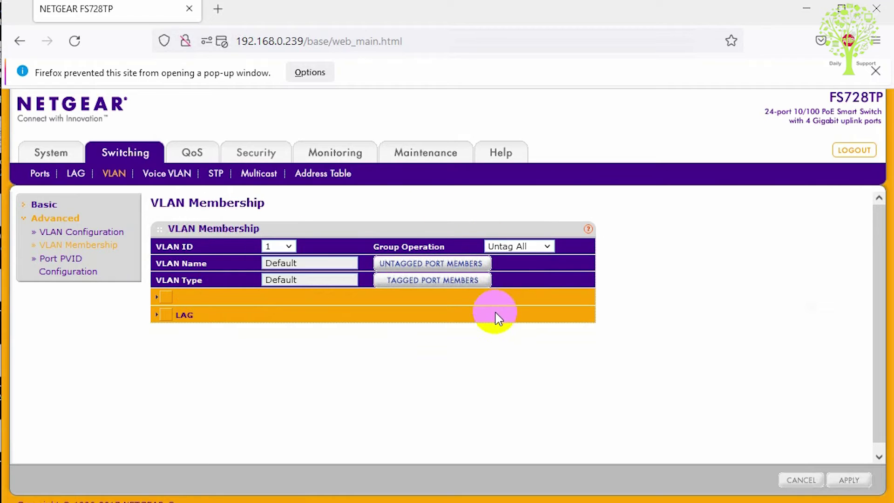
click(510, 245)
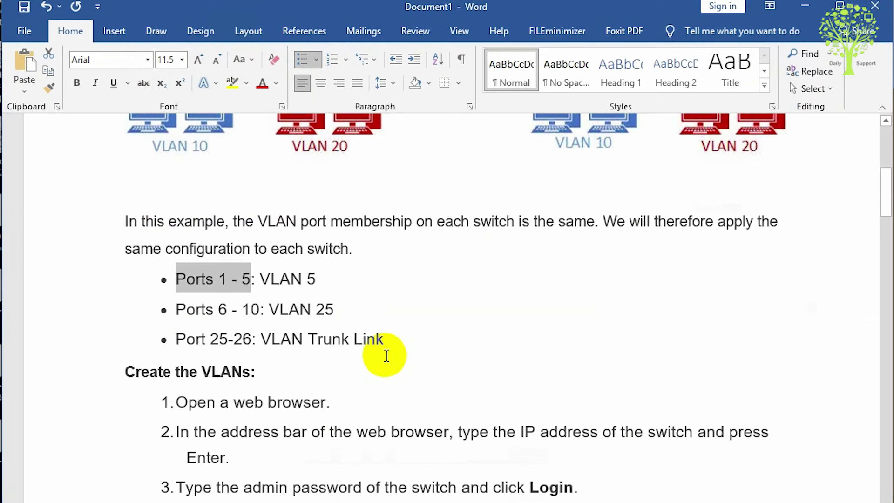
click(811, 7)
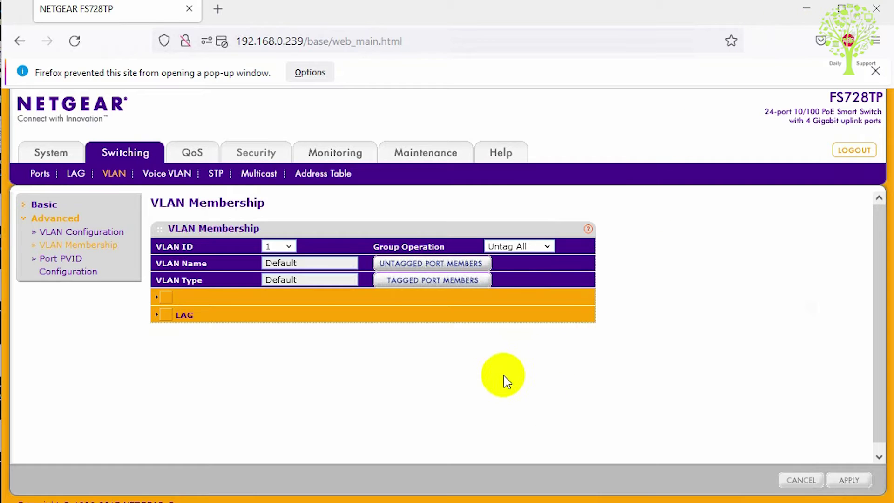
Step: Select VLAN ID 5 and expand the port grid showing ports 1–28
click(288, 246)
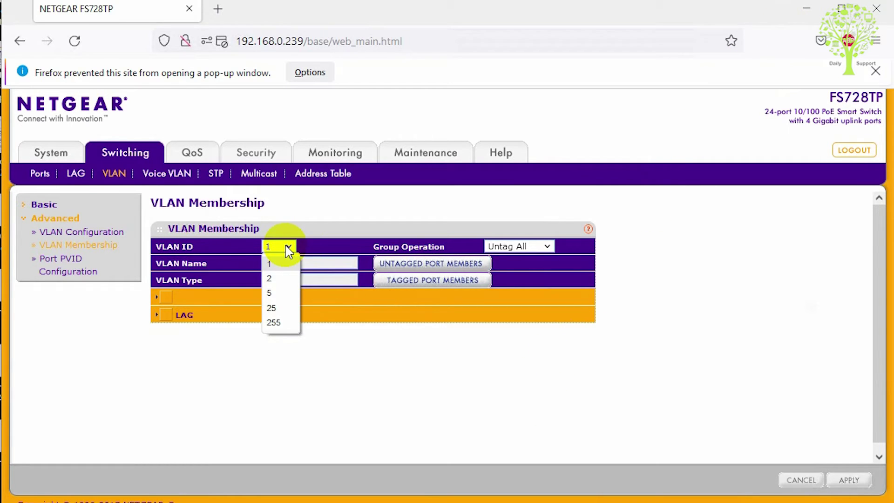
click(282, 292)
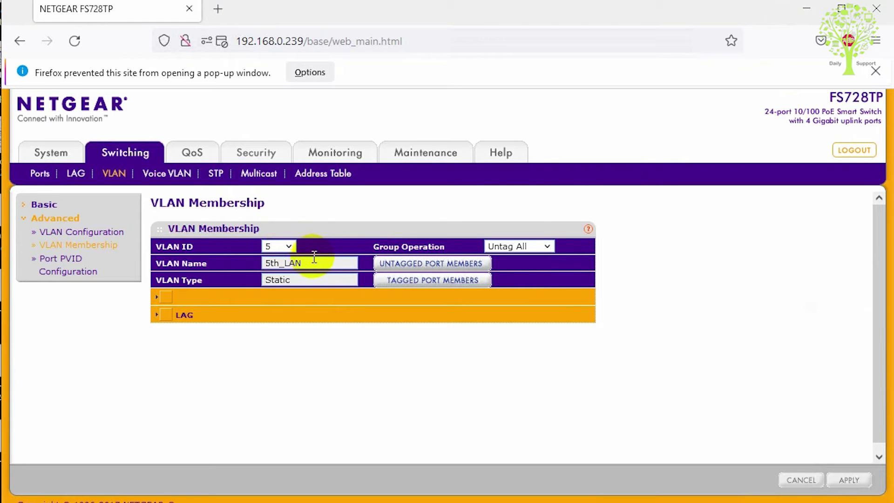
click(291, 281)
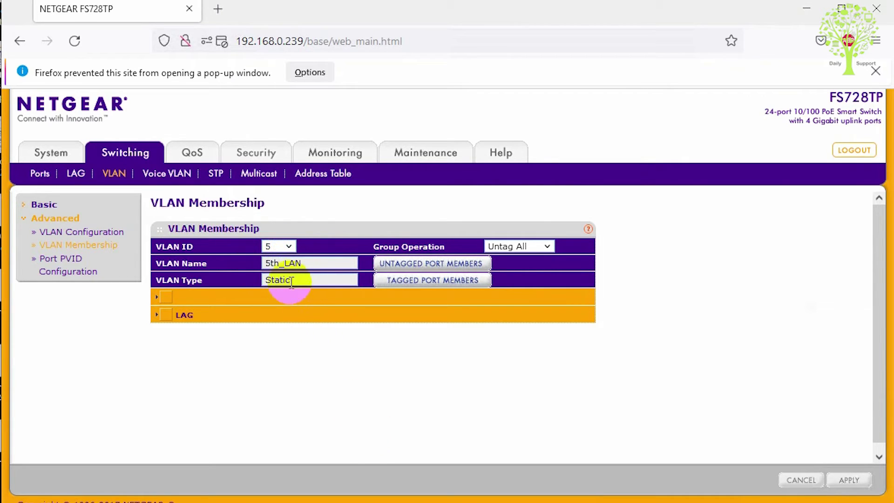
click(158, 296)
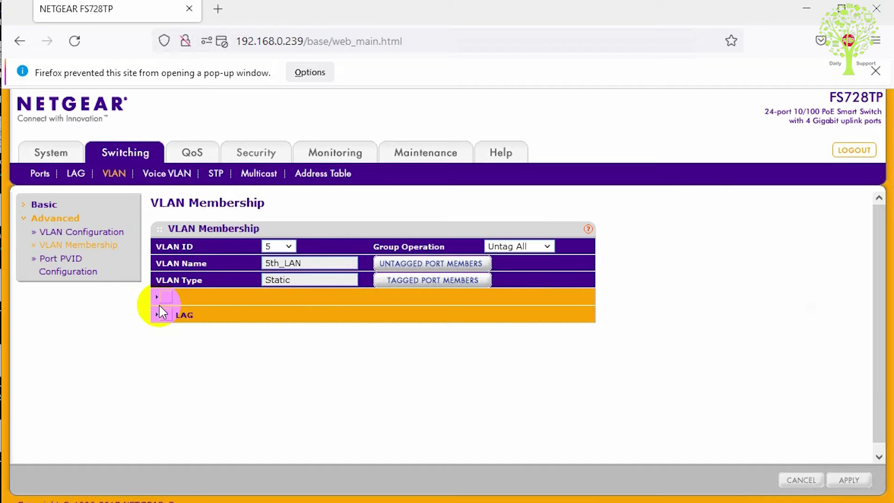
click(158, 299)
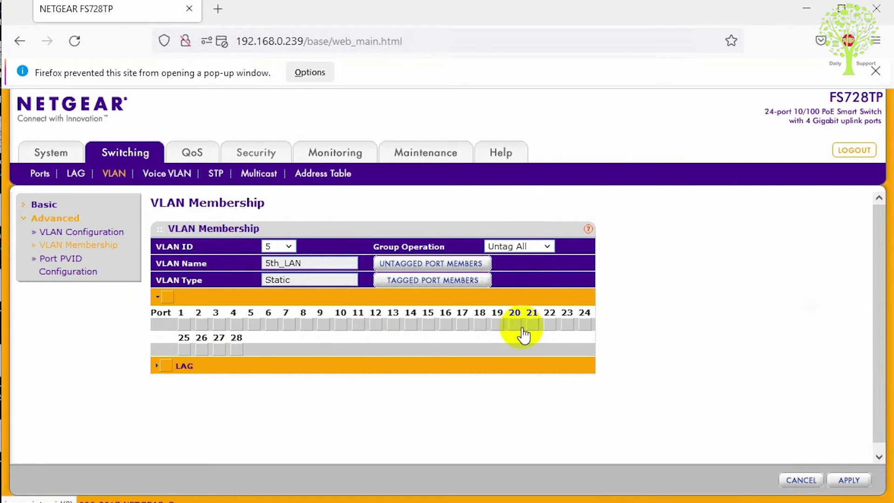
Step: Mark ports 1–5 as untagged (U) members of VLAN 5 in the port grid
click(183, 325)
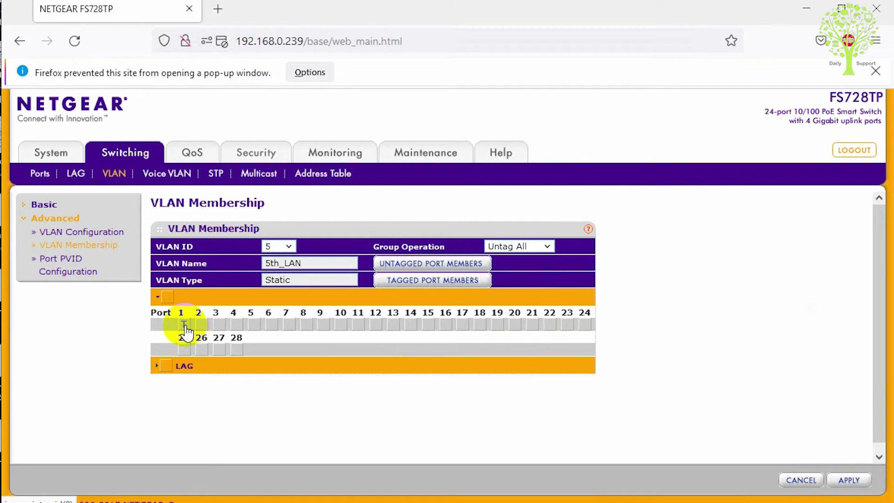
click(184, 325)
click(185, 324)
click(506, 245)
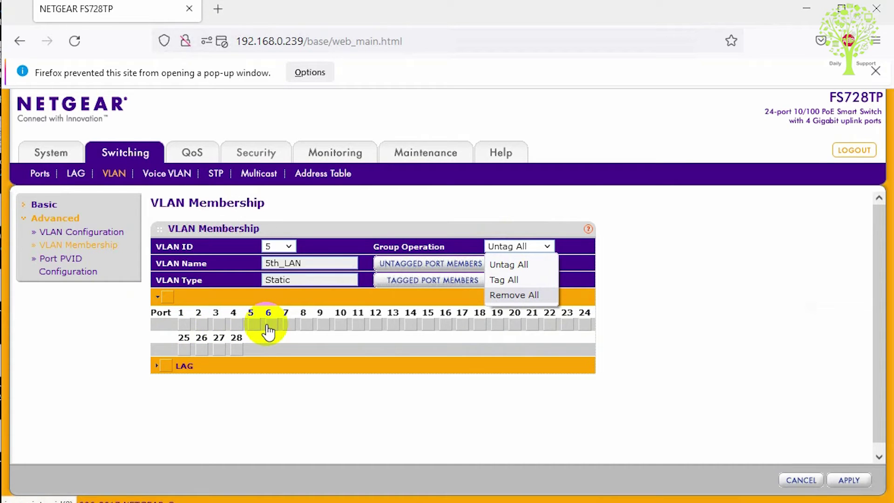
click(184, 325)
click(201, 324)
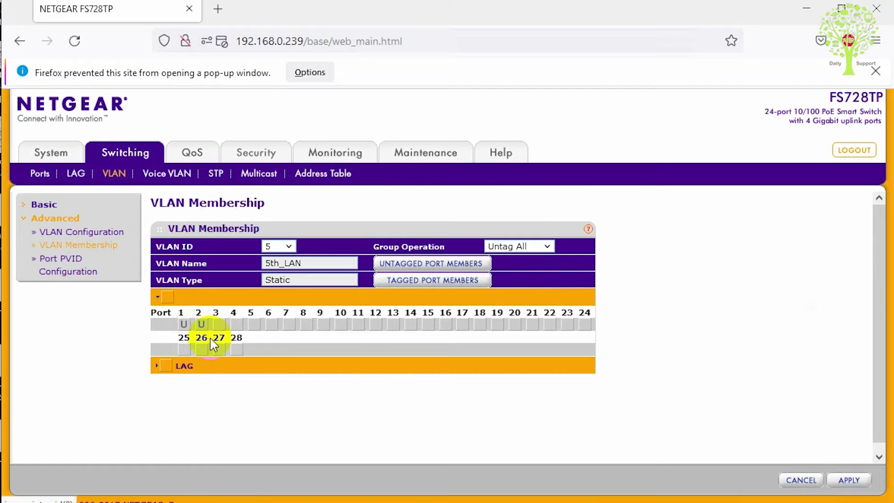
click(218, 325)
click(240, 325)
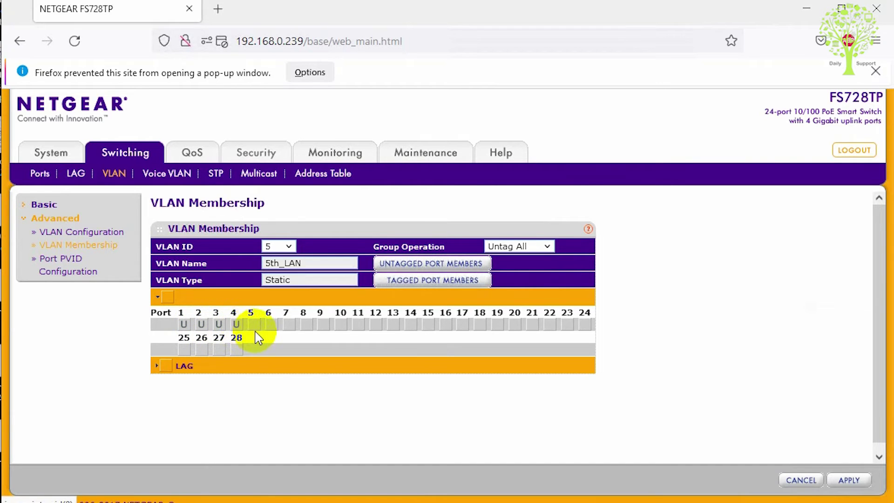
click(255, 325)
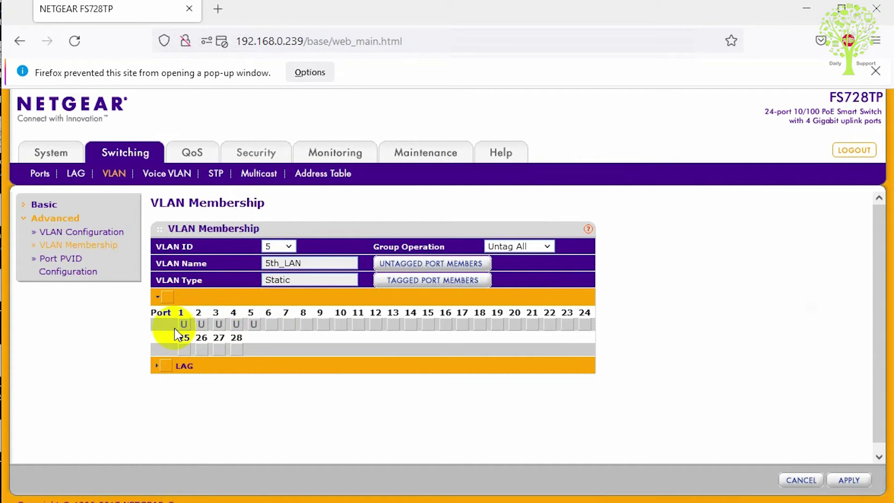
Step: Apply the VLAN 5 port membership and let the page reload
click(848, 486)
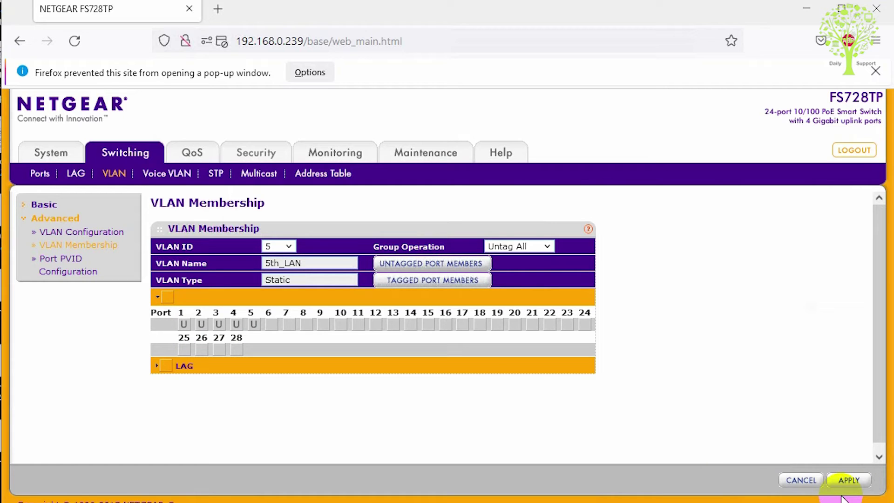
click(837, 487)
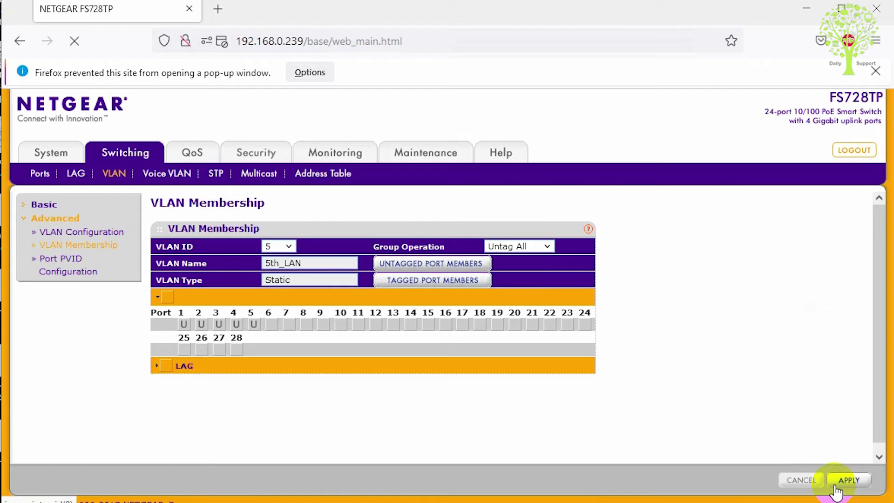
click(548, 366)
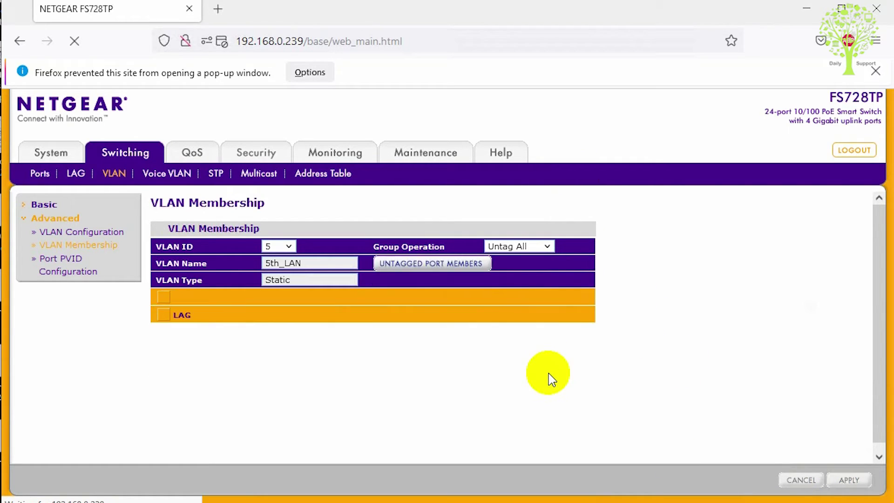
click(370, 309)
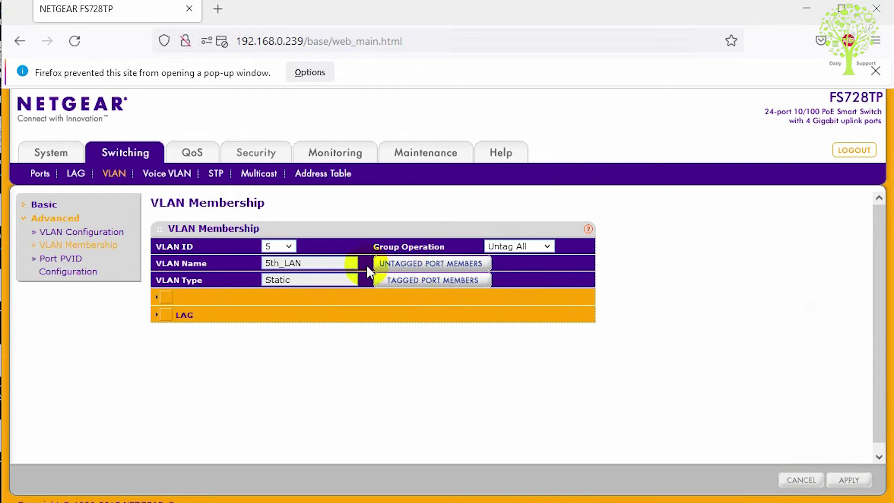
click(437, 279)
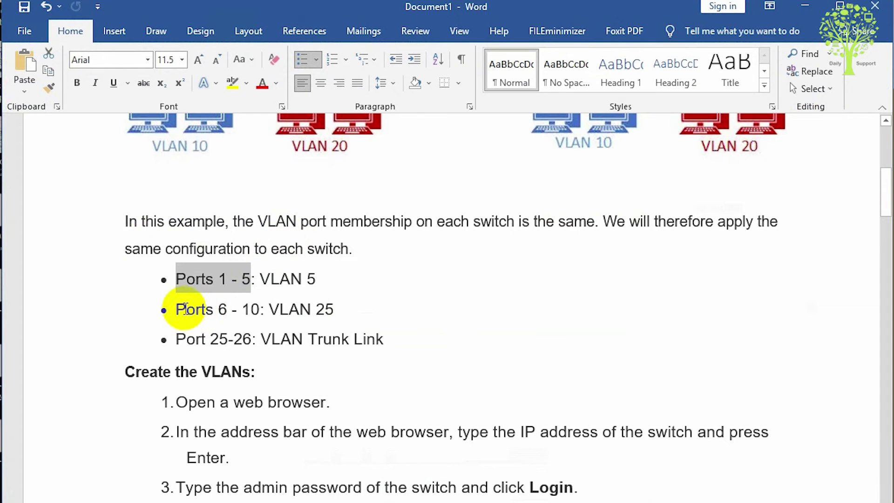
drag(176, 309, 331, 311)
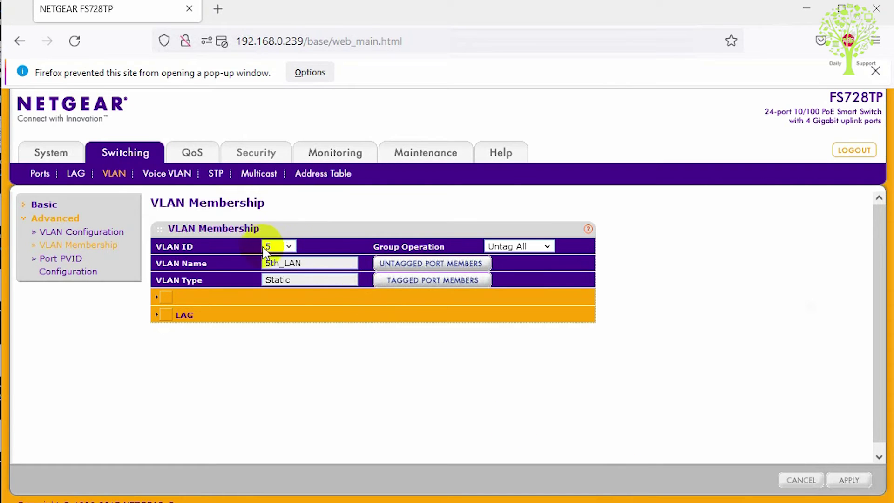
Step: Select VLAN ID 25 and expand its port membership grid
click(277, 247)
click(275, 309)
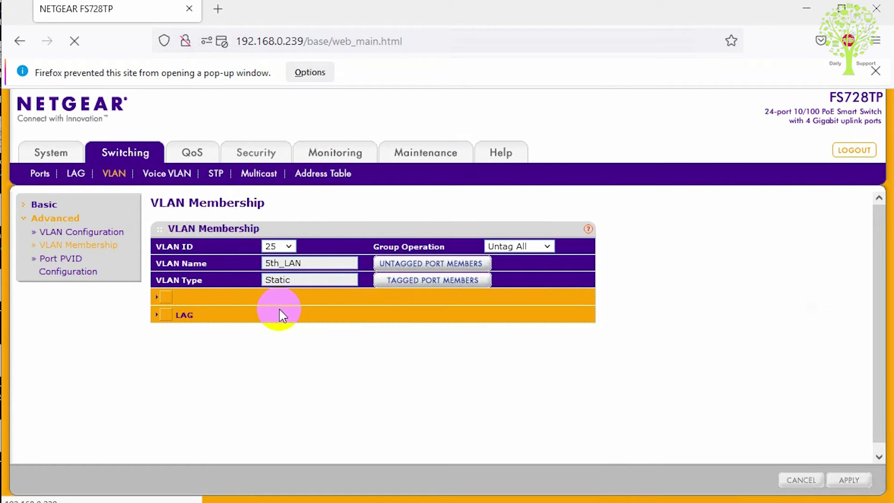
click(156, 297)
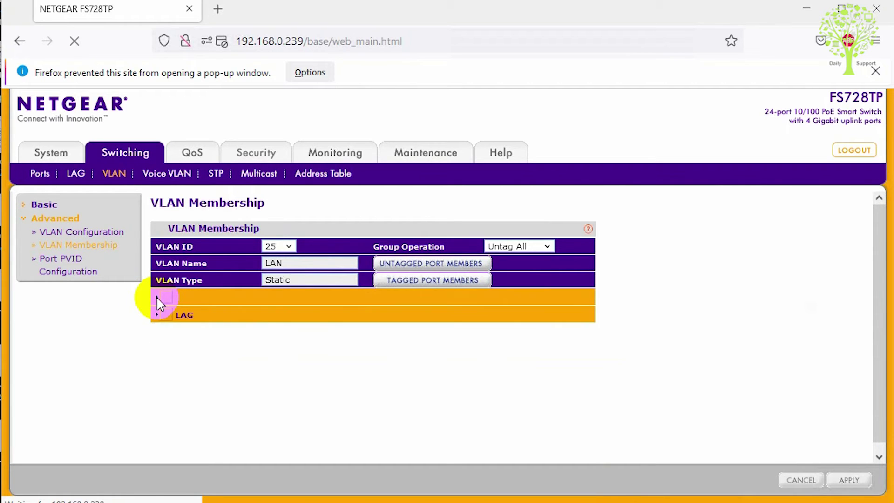
click(157, 296)
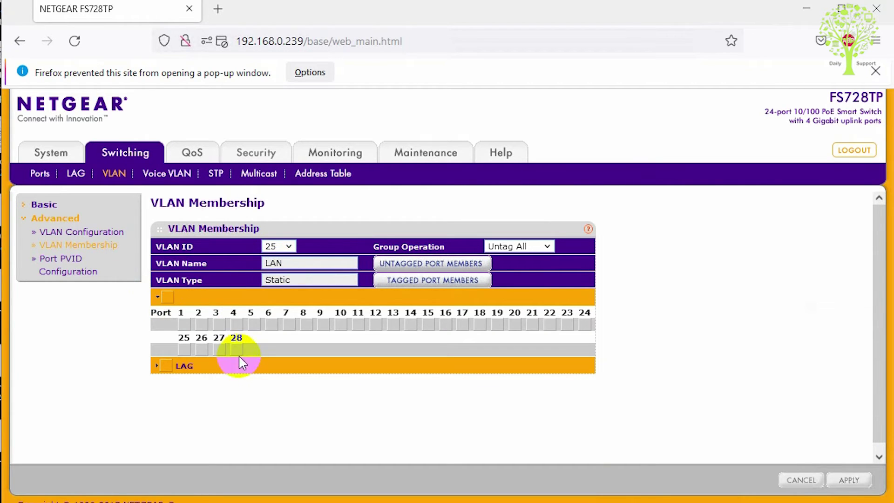
Step: Make ports 5, 6, 7, 8, 9 and 10 untagged members of VLAN 25
click(252, 324)
click(255, 332)
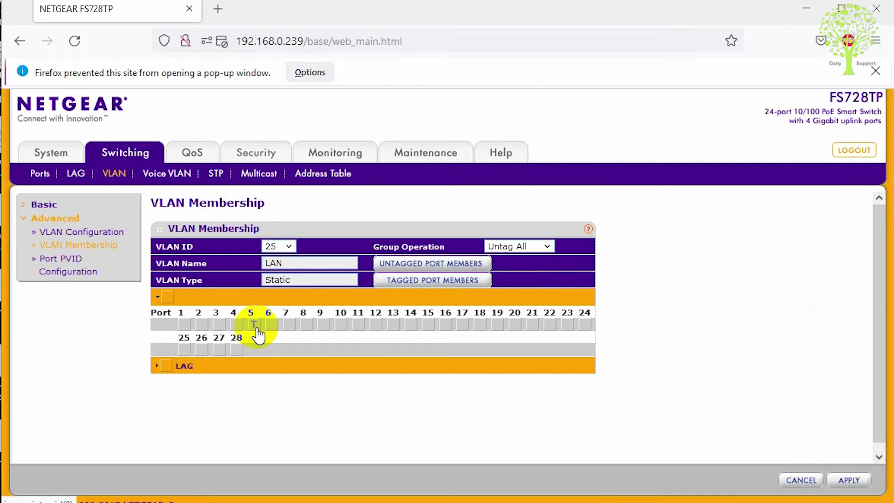
click(257, 329)
click(270, 328)
click(292, 332)
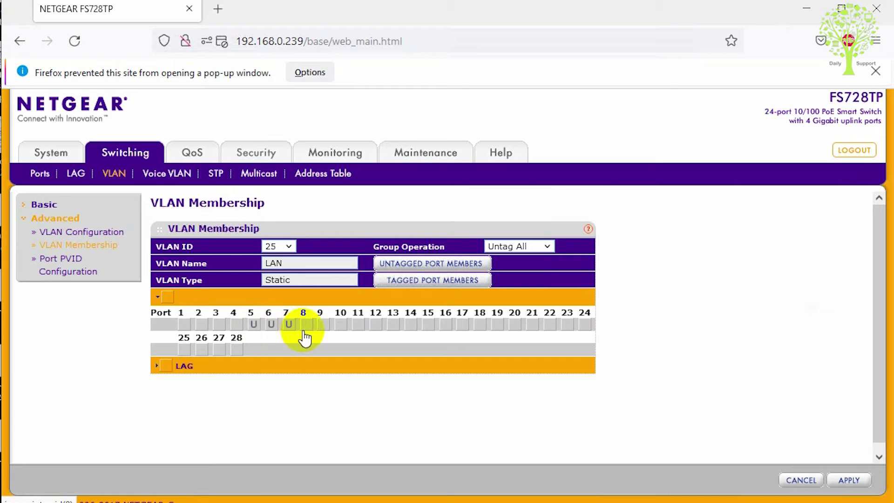
click(306, 326)
click(325, 326)
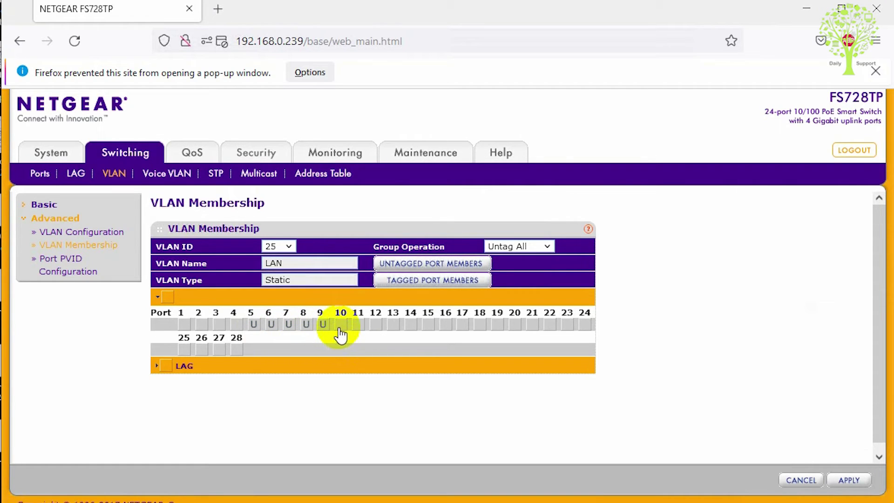
click(341, 327)
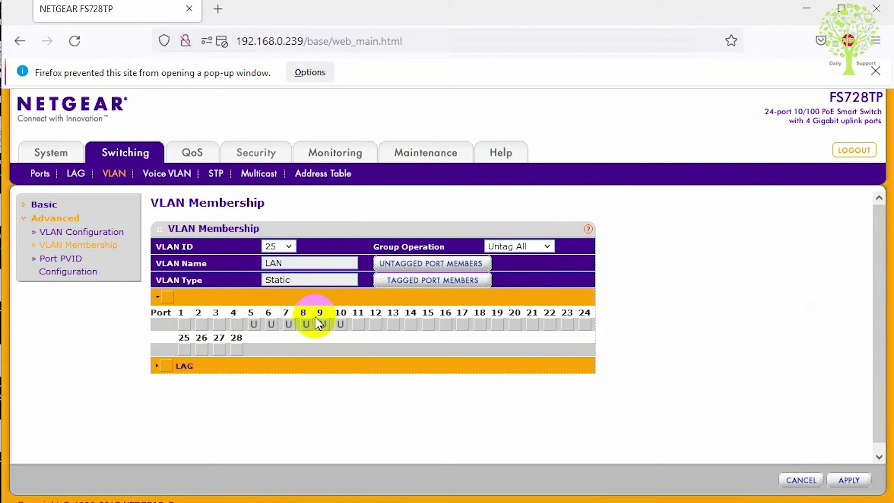
Step: Apply the VLAN 25 membership and review its untagged port members list
click(840, 481)
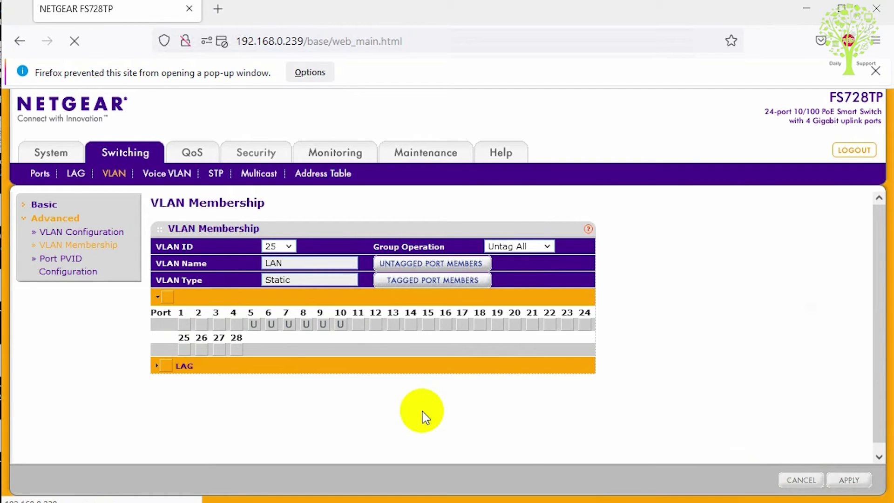
click(395, 265)
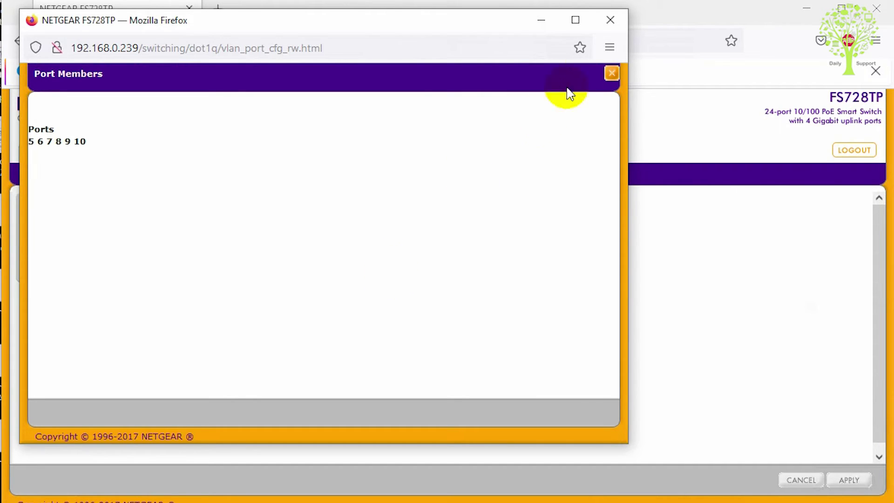
click(610, 20)
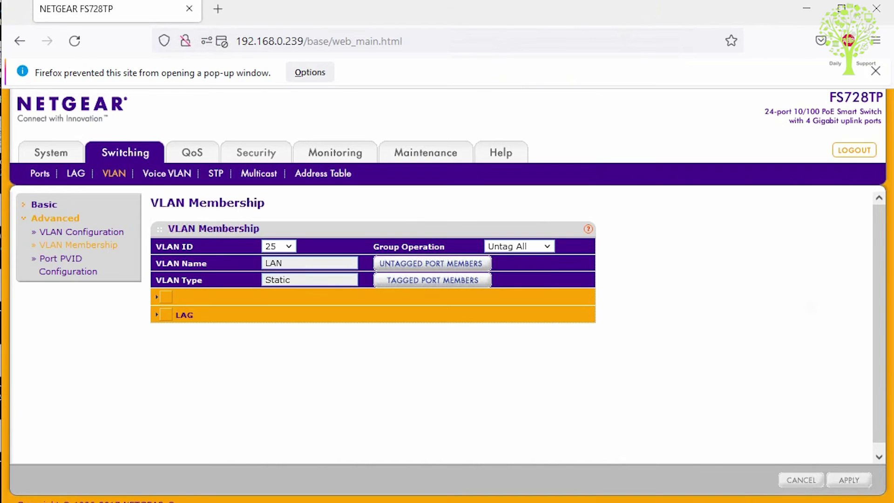
key(alt+Tab)
double_click(190, 338)
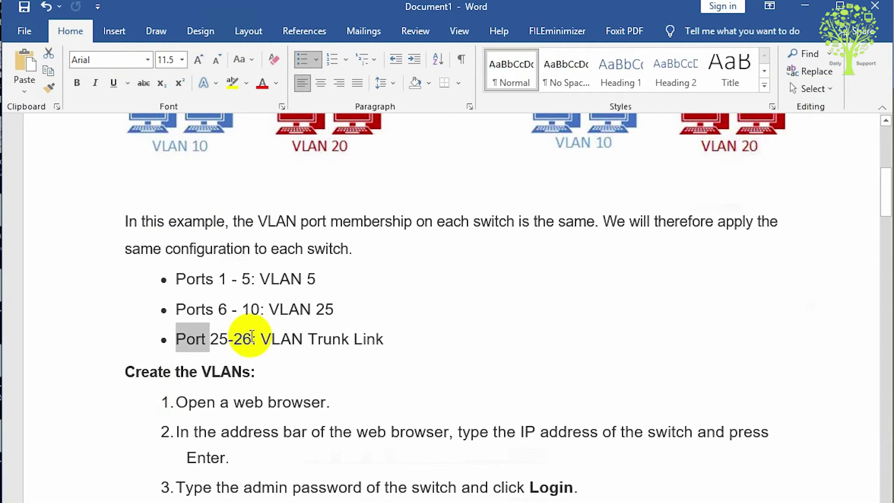
drag(251, 336, 365, 339)
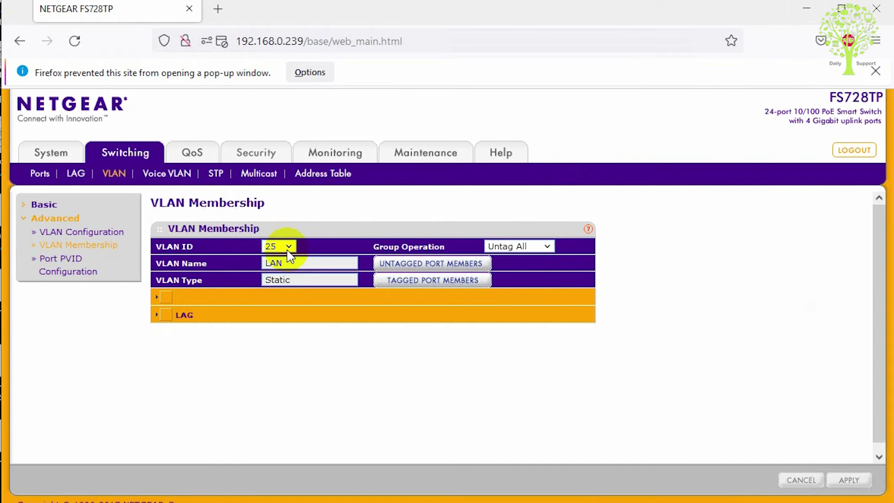
Step: Tag trunk ports 25 and 26 in VLAN 25, apply, and select VLAN 5
click(158, 298)
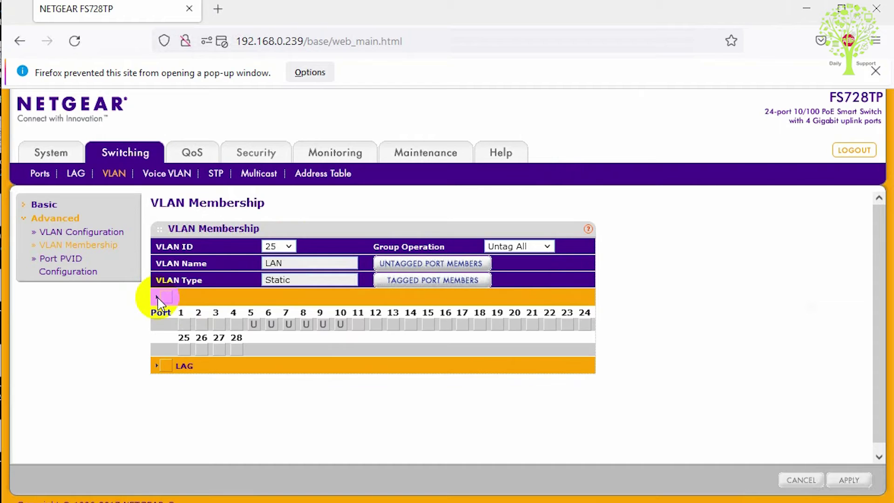
click(183, 350)
click(201, 349)
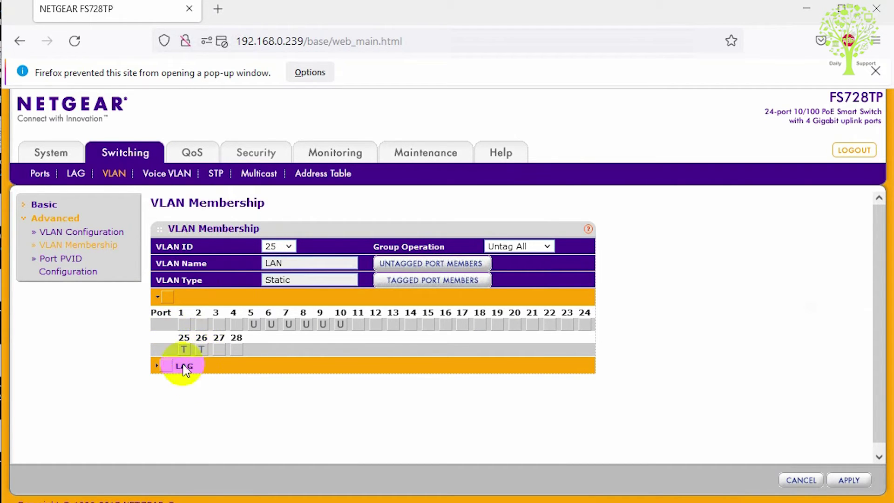
click(859, 486)
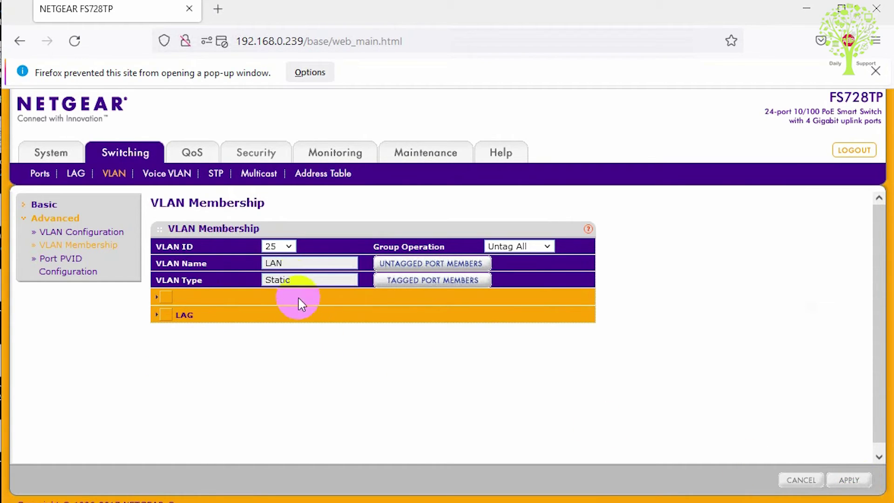
click(284, 247)
click(279, 293)
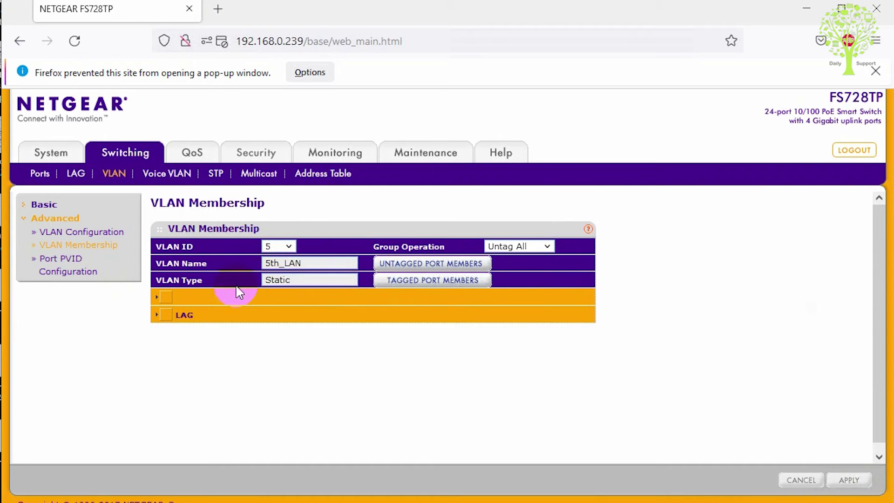
Step: Tag ports 25 and 26 in VLAN 5 and apply the change
click(158, 297)
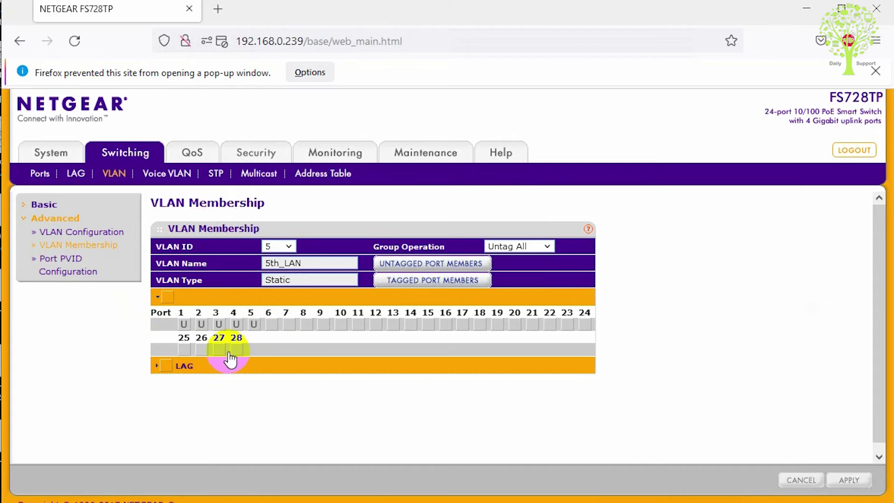
click(189, 351)
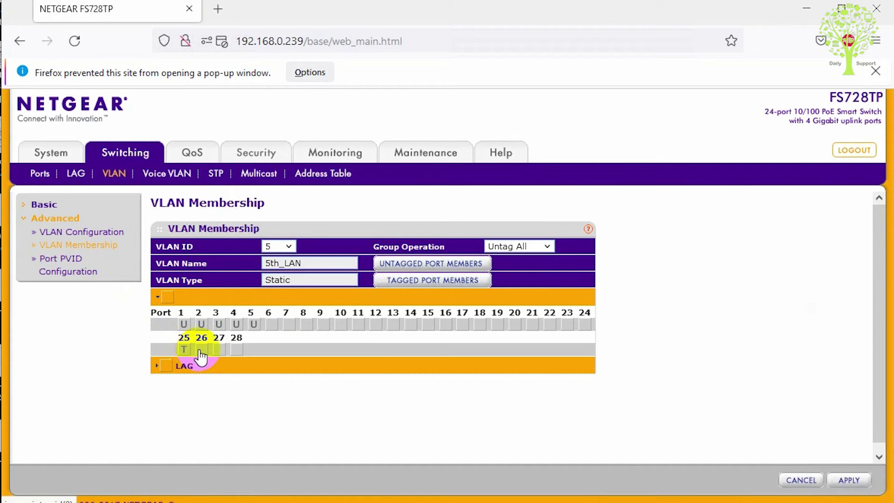
click(200, 350)
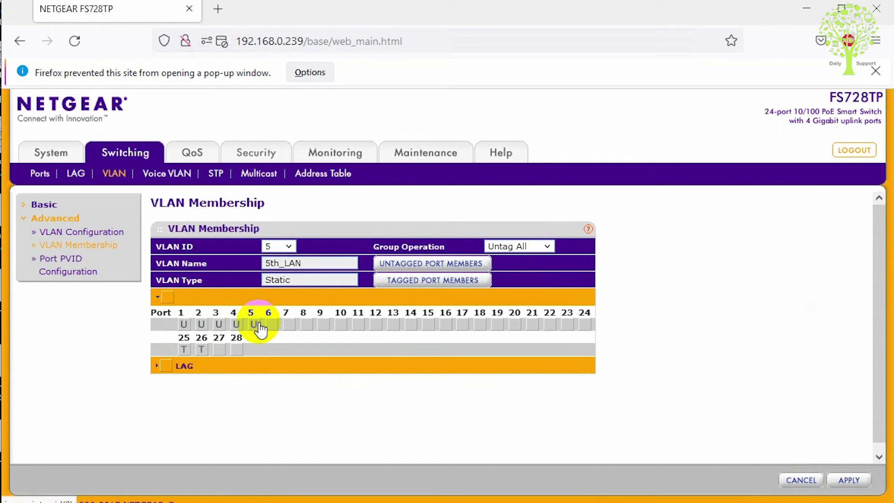
click(850, 478)
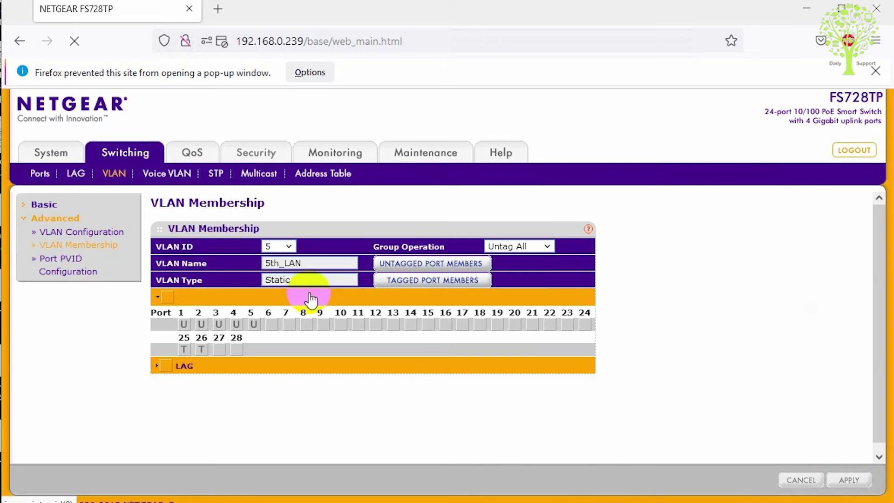
Step: Select VLAN 255, tag ports 25 and 26, and apply the membership
click(279, 246)
click(274, 323)
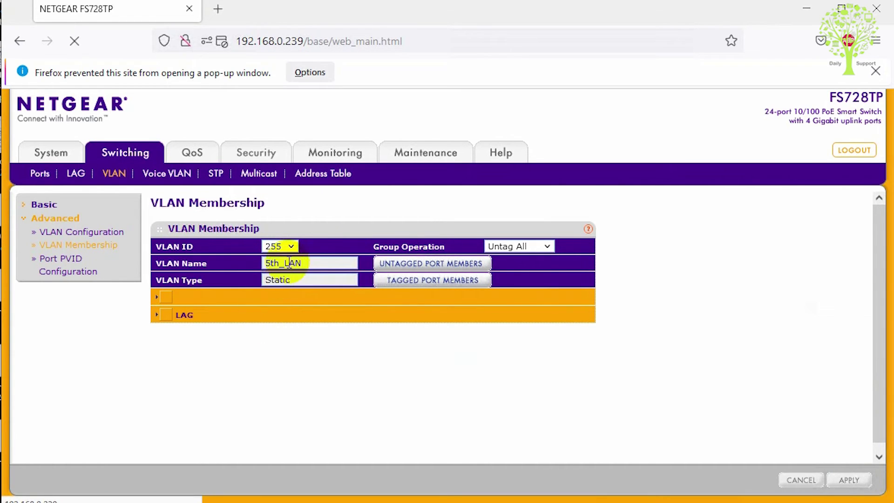
click(158, 297)
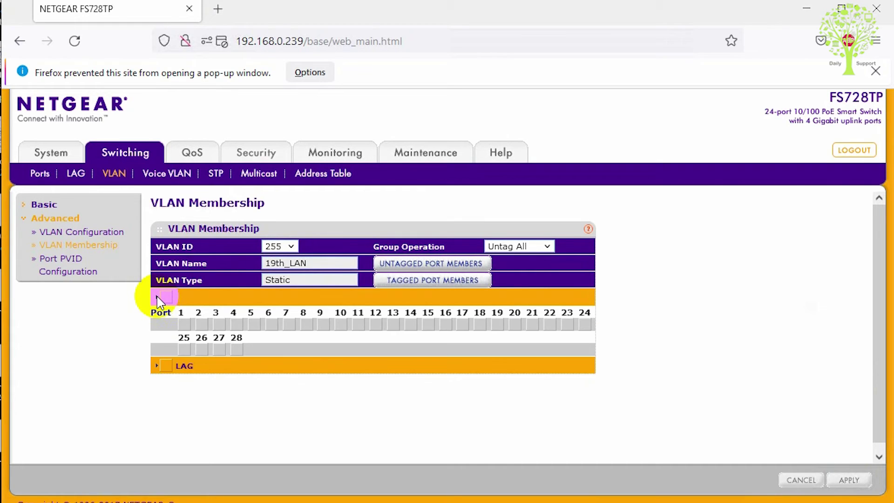
click(183, 349)
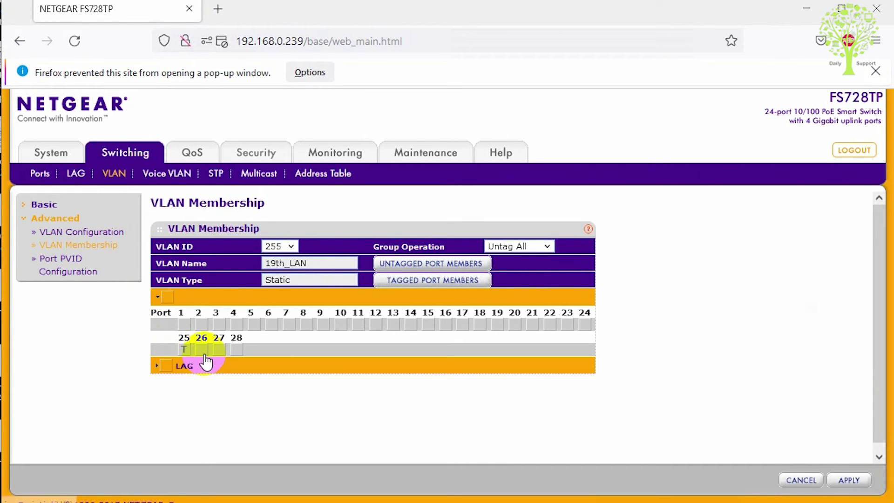
click(203, 351)
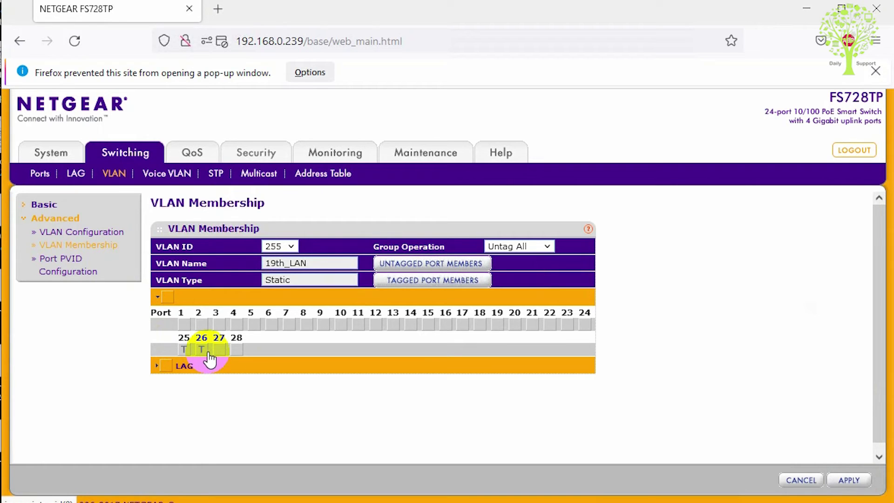
click(843, 482)
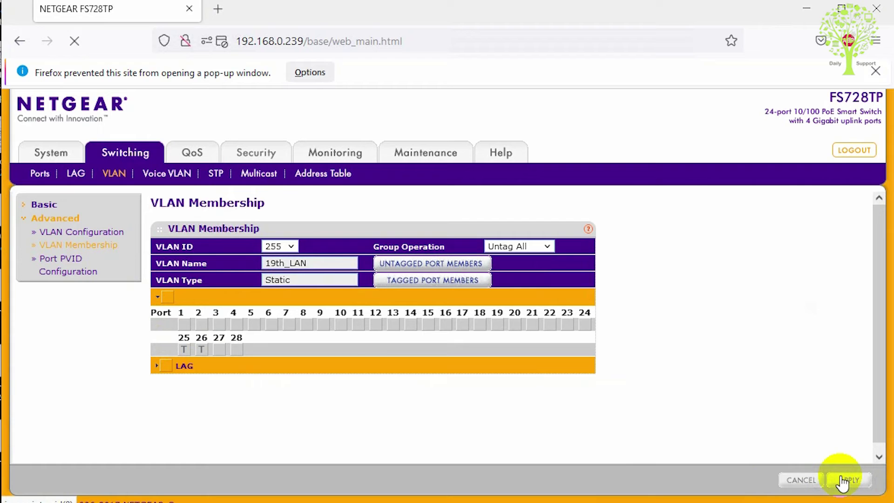
key(alt+Tab)
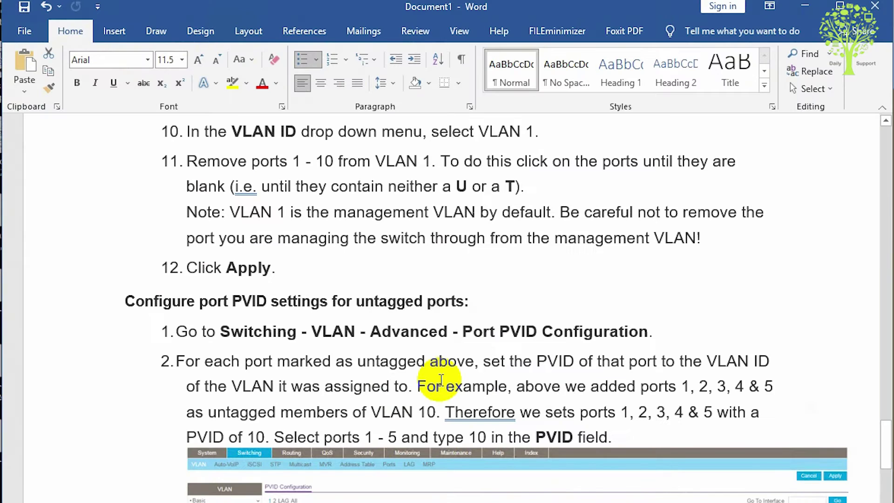
Step: Highlight the 'Configure port PVID settings for untagged ports' heading in Word, then minimize Word
scroll(440, 379, down, 1)
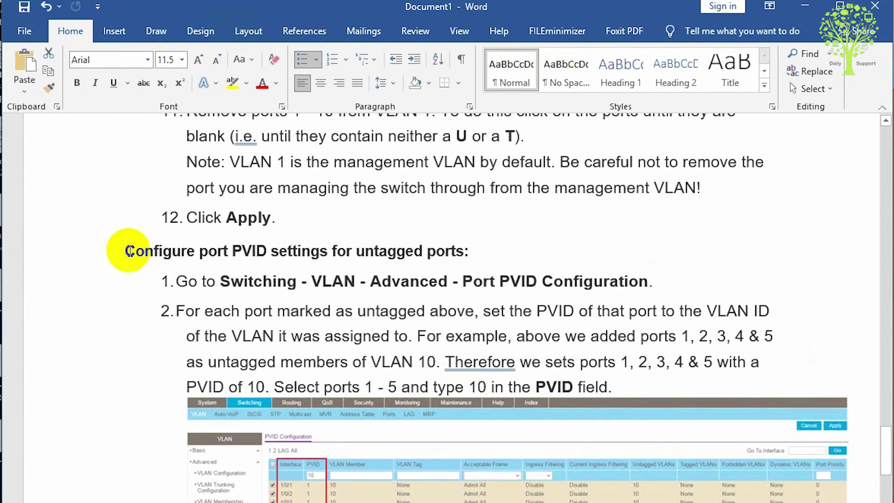
drag(129, 251, 475, 255)
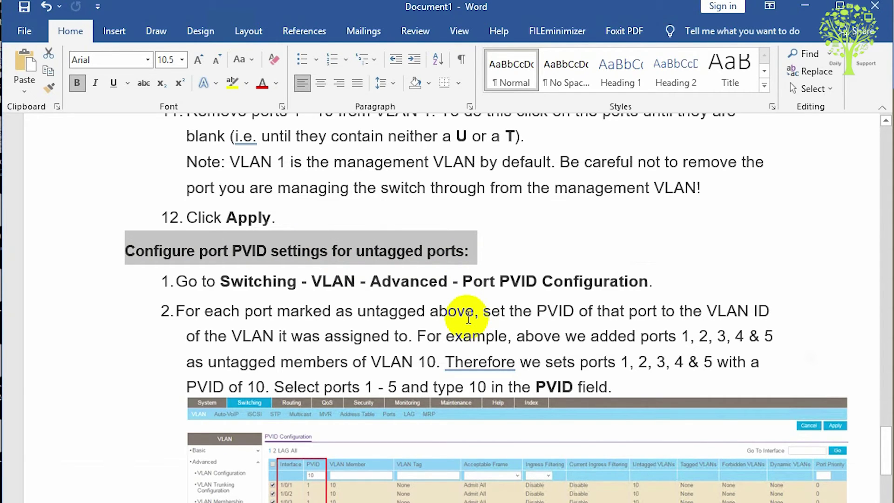
click(804, 6)
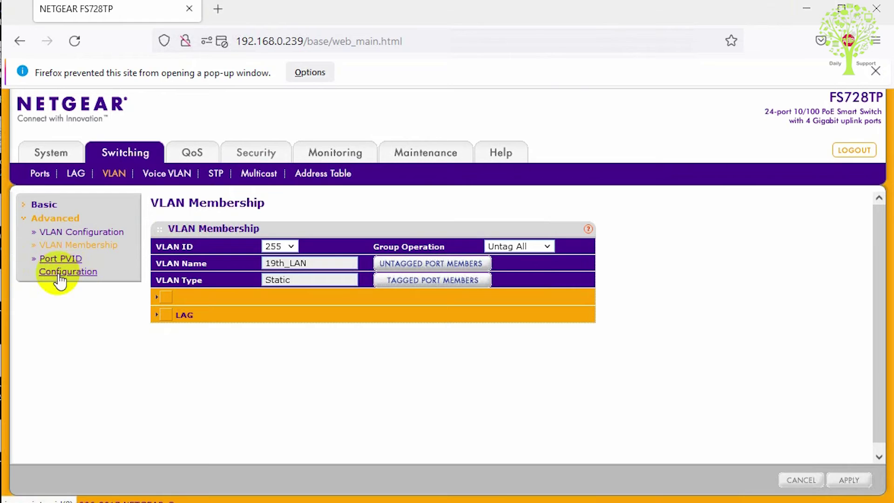
Step: Open Port PVID Configuration and select ports e1 through e5
click(79, 282)
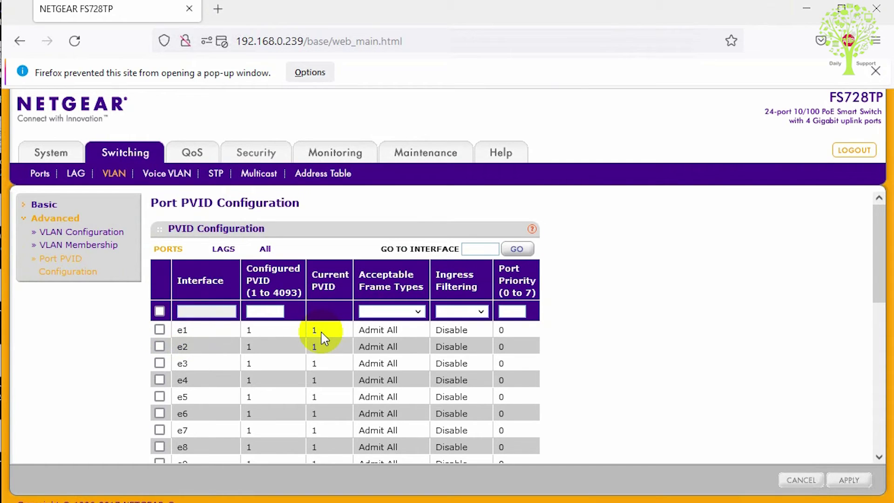
click(159, 330)
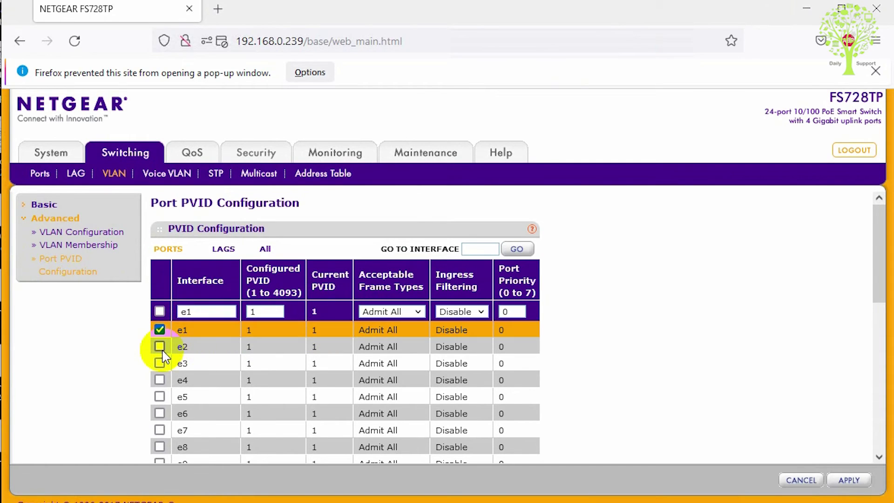
click(160, 347)
click(160, 363)
click(160, 380)
click(160, 397)
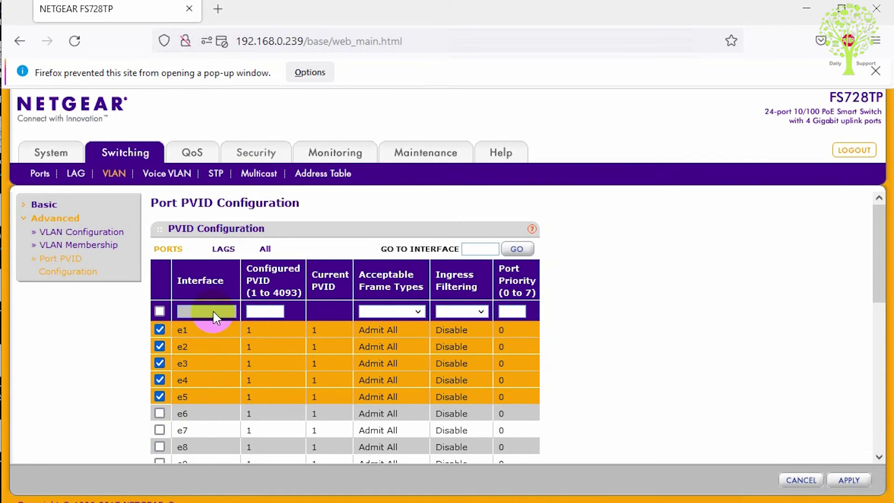
Step: Set Configured PVID 5 for the selected ports and apply it
click(272, 311)
text(10)
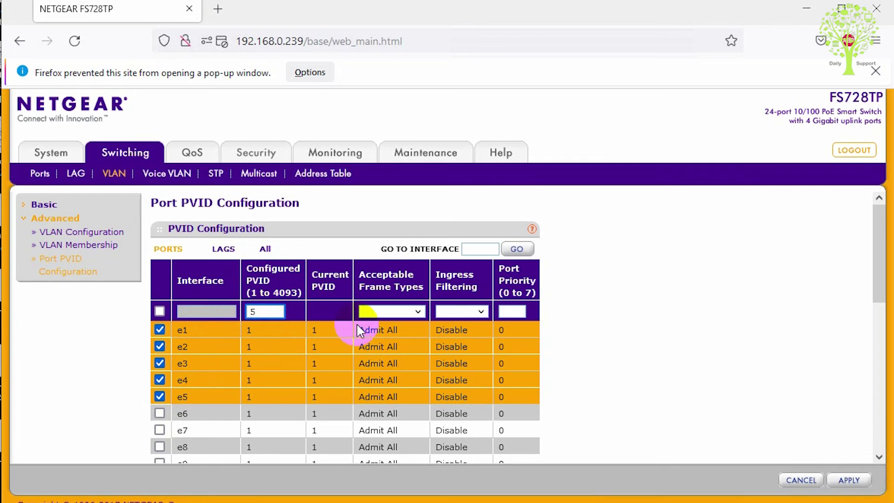
scroll(407, 325, down, 7)
click(855, 480)
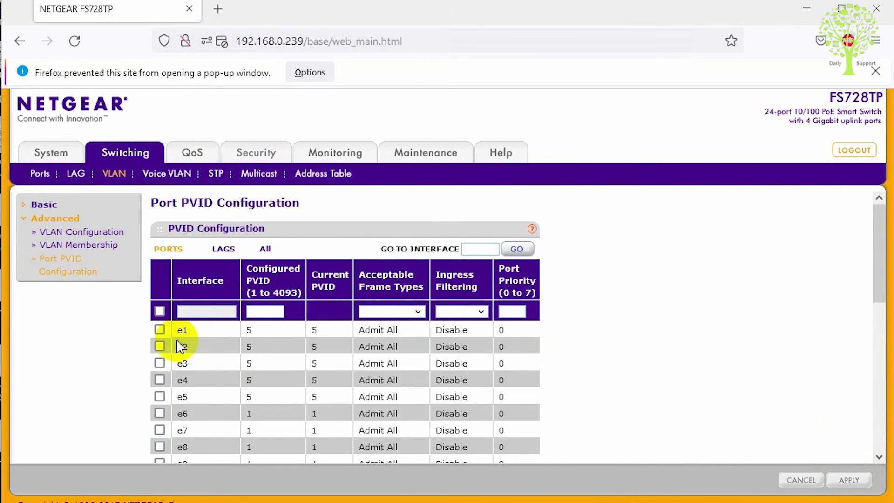
scroll(247, 414, down, 3)
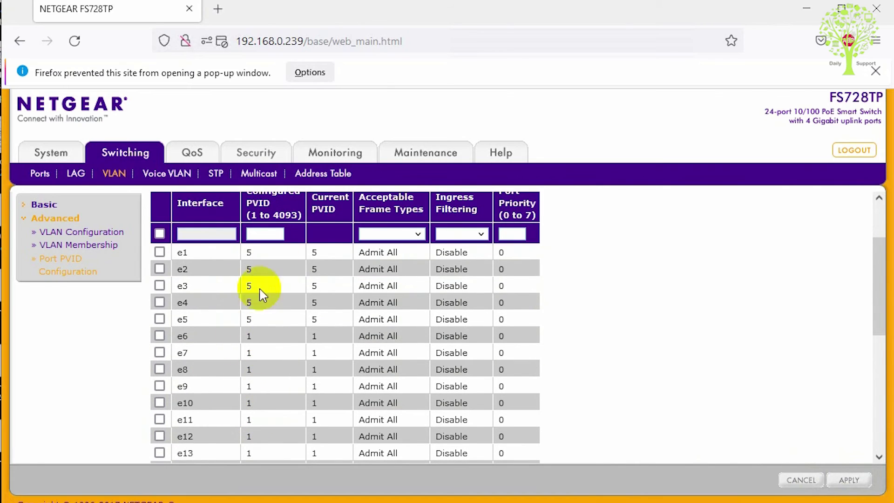
scroll(261, 298, up, 3)
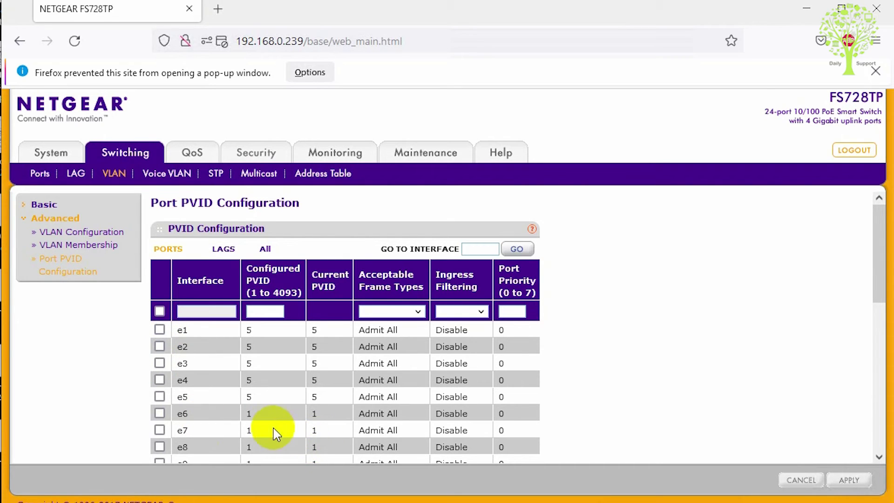
Step: Select ports e6 through e10 in the Port PVID table
click(159, 413)
scroll(159, 416, down, 3)
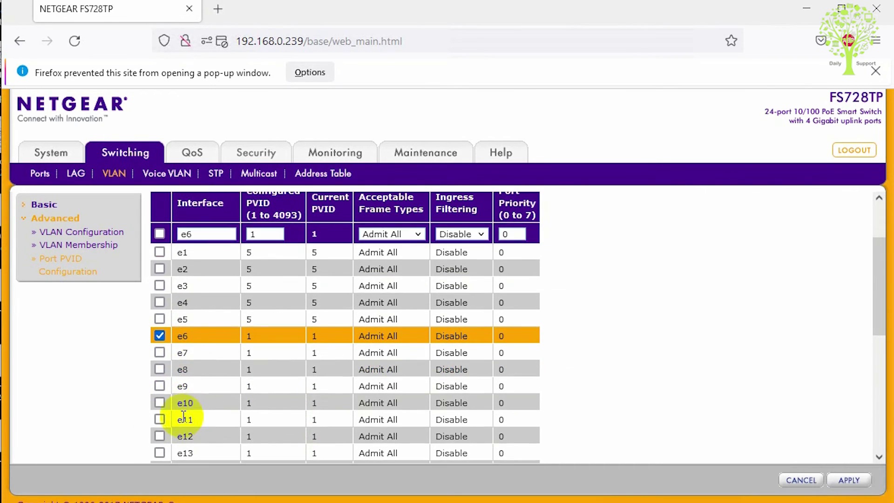
click(159, 353)
click(159, 386)
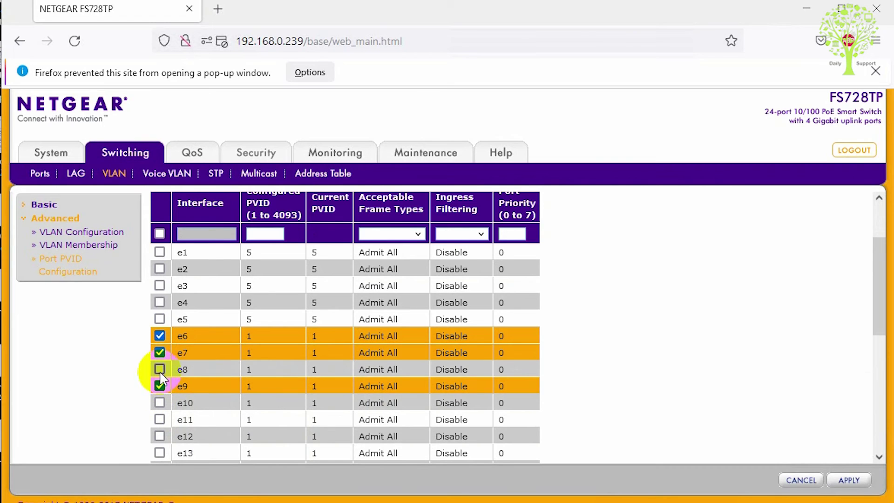
click(159, 369)
click(159, 403)
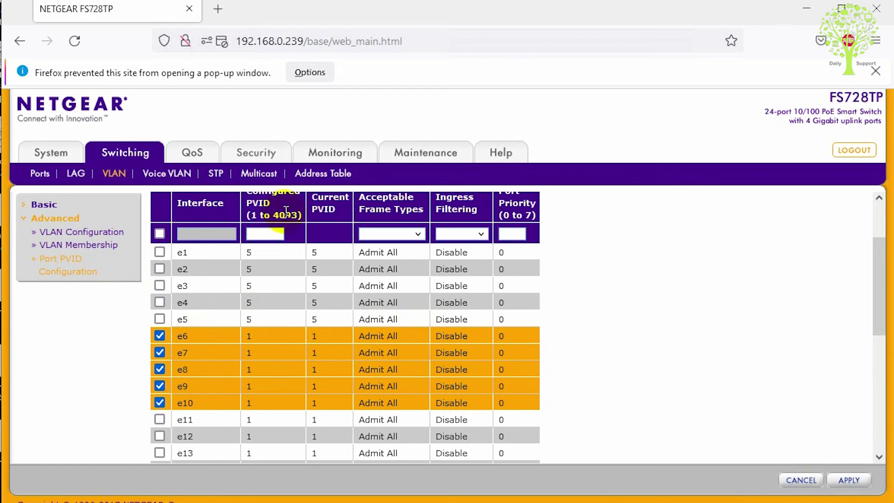
Step: Set Configured PVID 25 for the selected ports and apply it
scroll(270, 223, up, 2)
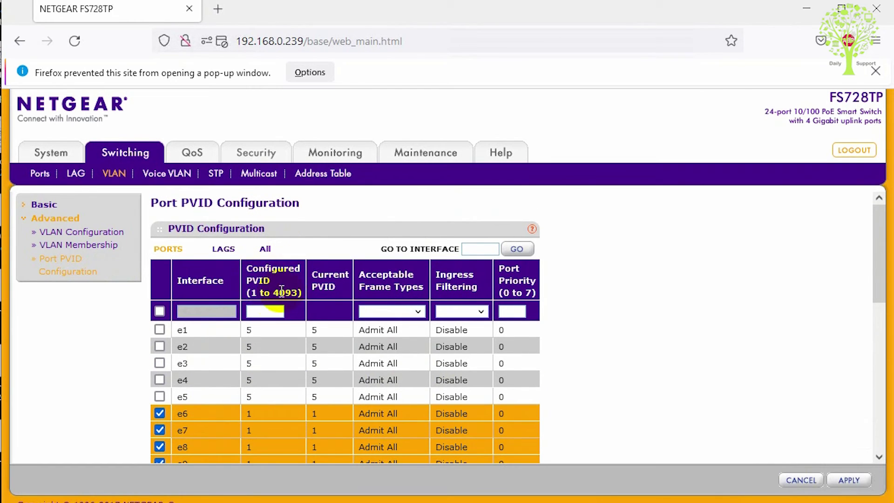
click(278, 313)
text(25)
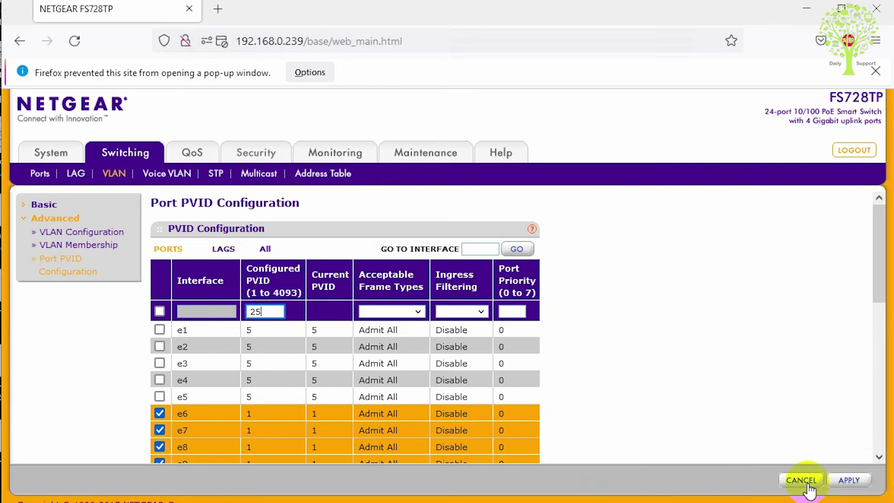
scroll(529, 439, down, 2)
click(850, 480)
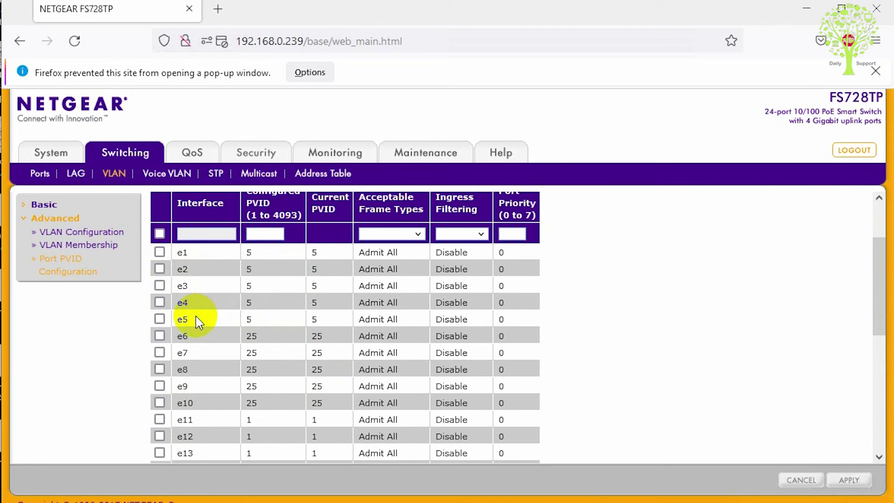
Step: Review the table showing e1–e5 on PVID 5 and e6–e10 on PVID 25
scroll(195, 316, down, 5)
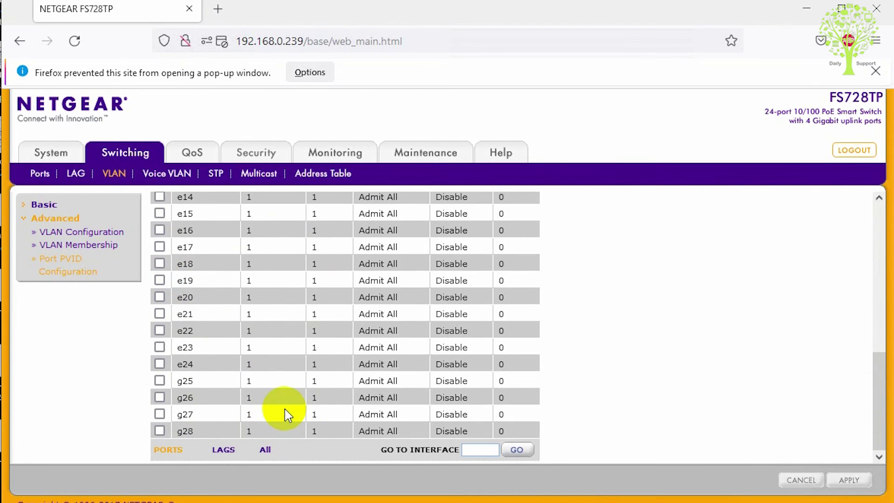
scroll(288, 415, up, 5)
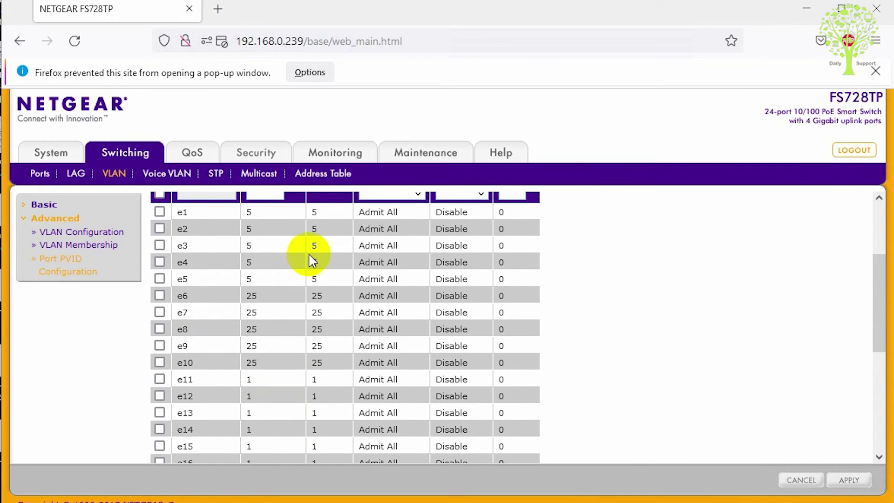
drag(293, 287, 266, 210)
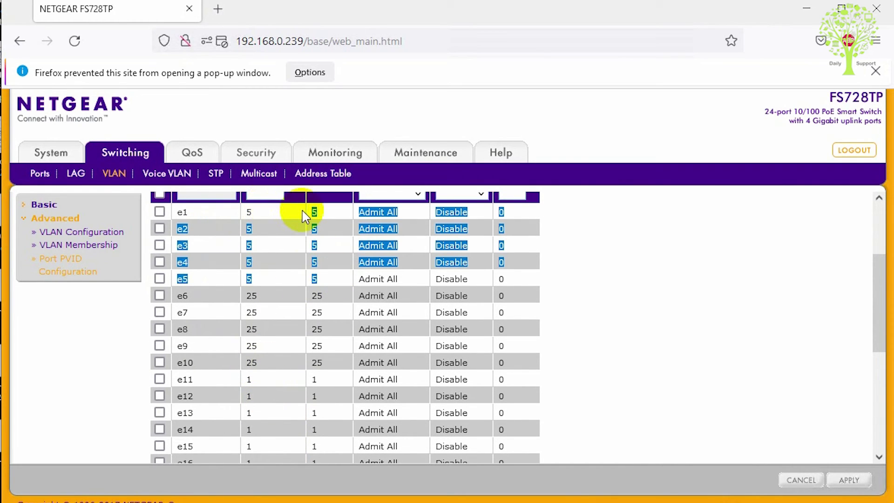
drag(254, 294, 330, 374)
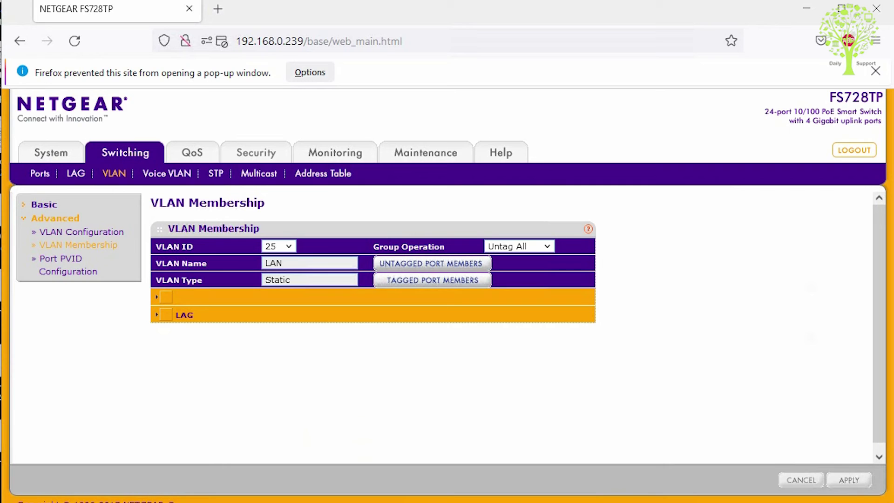
Step: On the Change Password page, enter the current admin password and the new password twice
click(265, 156)
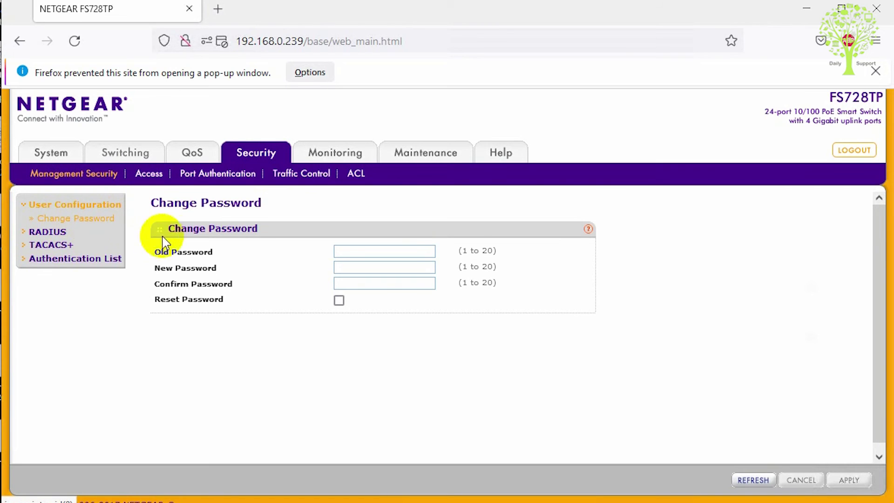
click(379, 253)
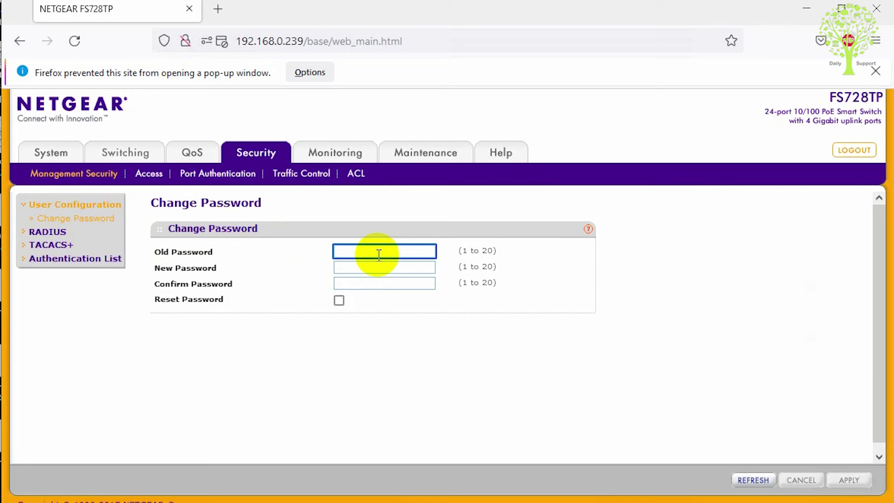
text(password)
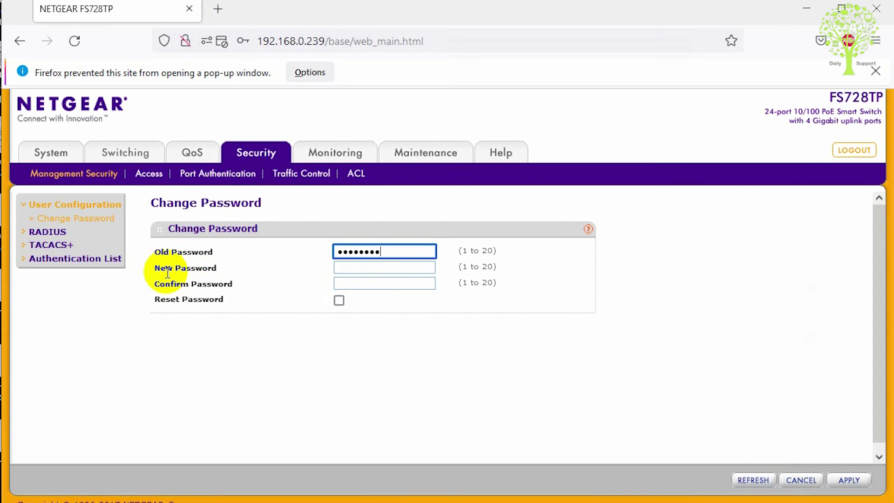
click(357, 269)
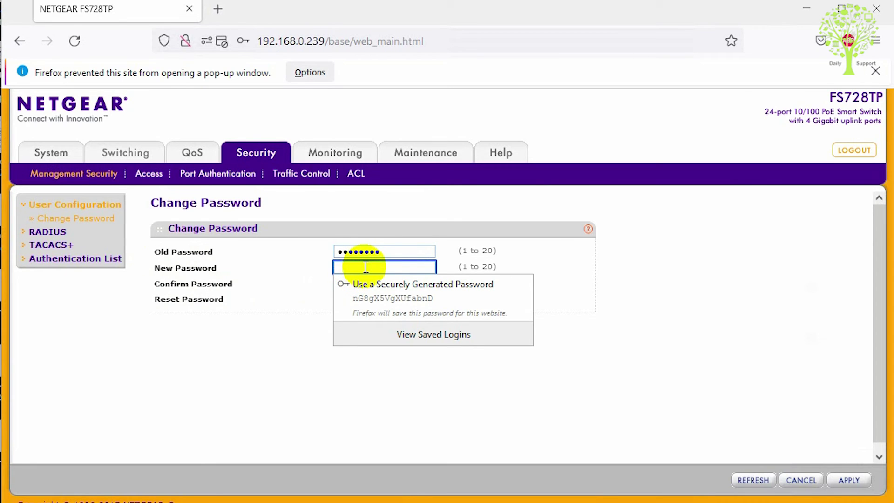
text(*******)
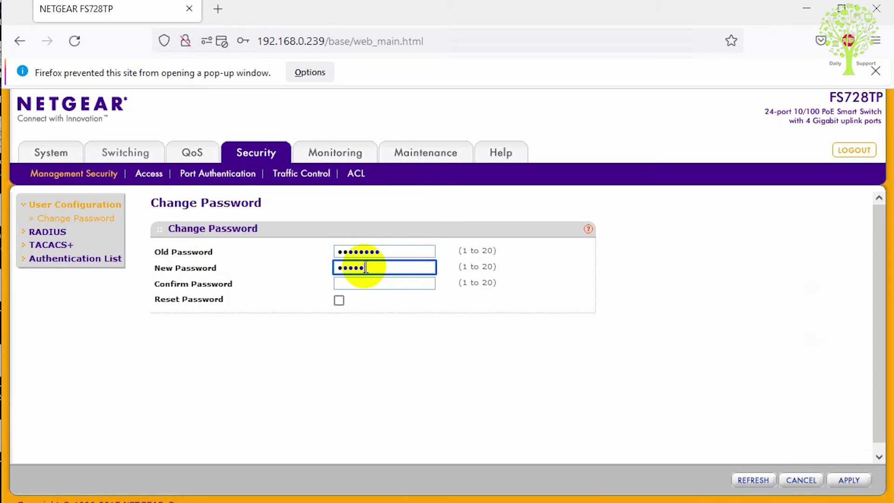
text(*****)
click(363, 283)
text(*******)
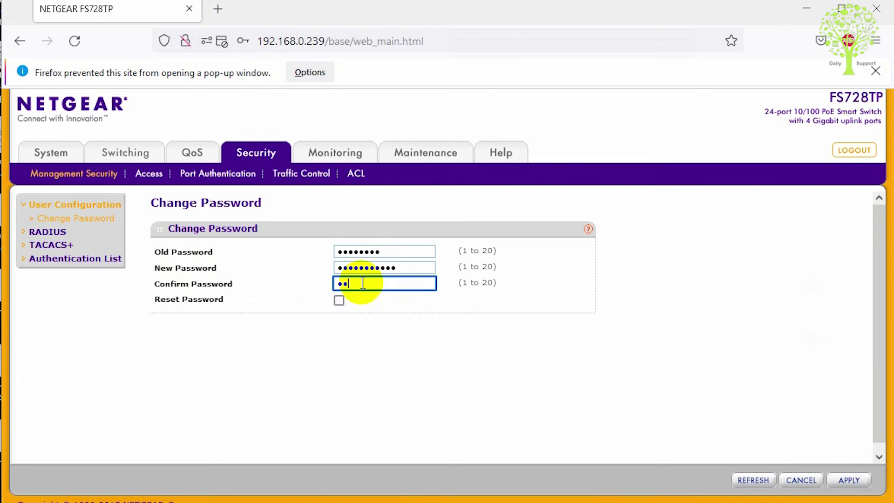
text(****)
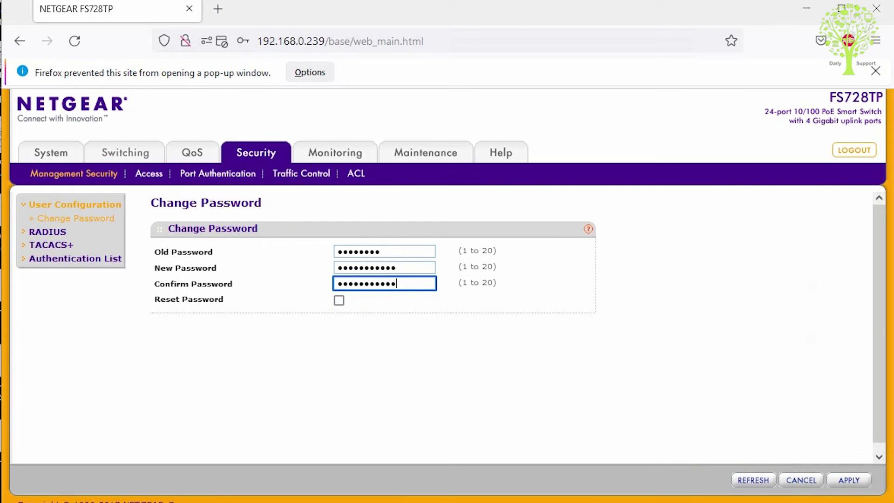
Step: Apply the password change, let Firefox save it, and acknowledge the success alert
click(852, 486)
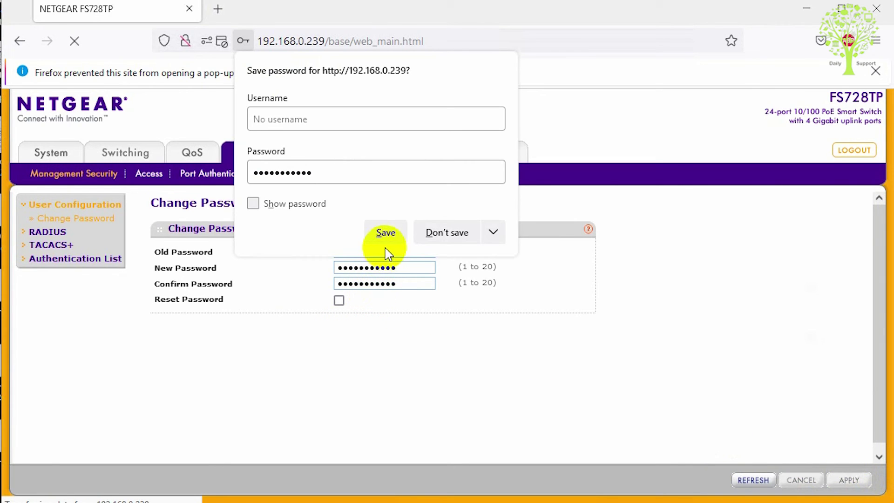
click(395, 232)
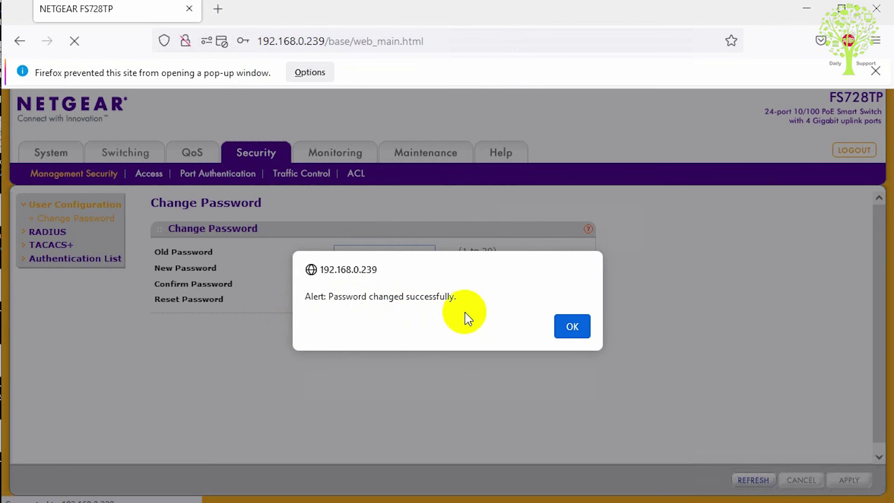
click(571, 327)
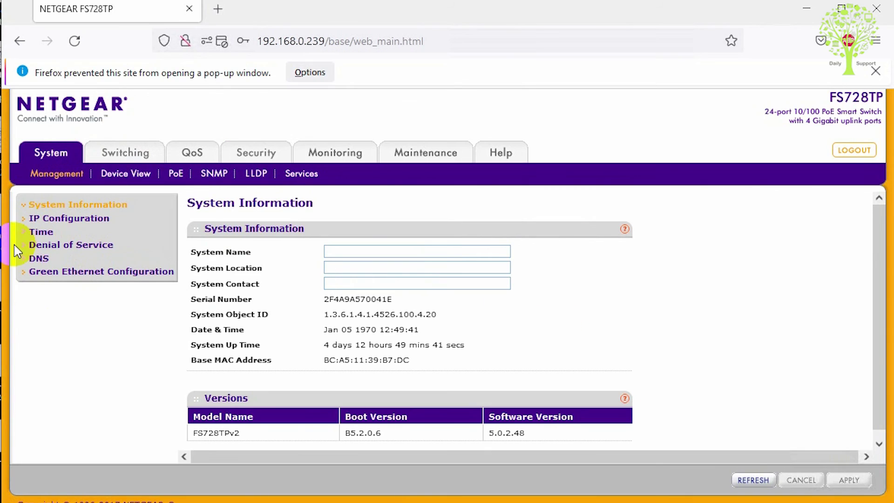
Step: Check the planned switch IP in the notes, then open the IP Configuration page
key(alt+Tab)
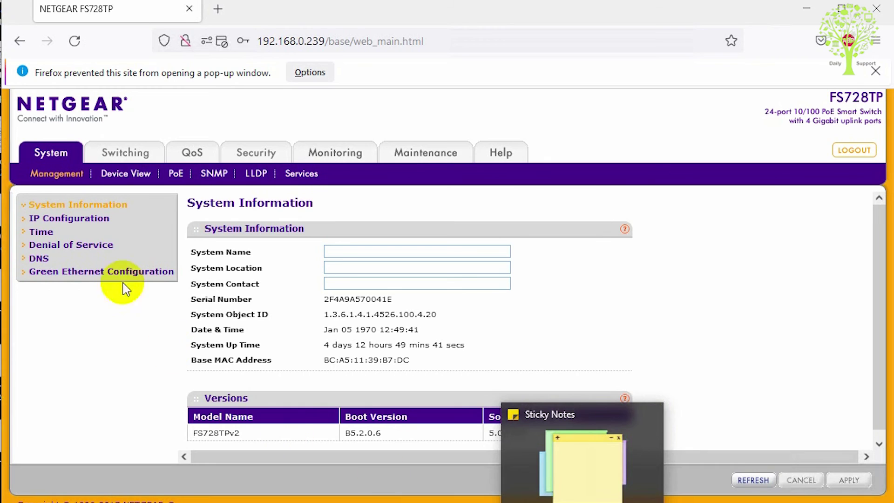
click(60, 221)
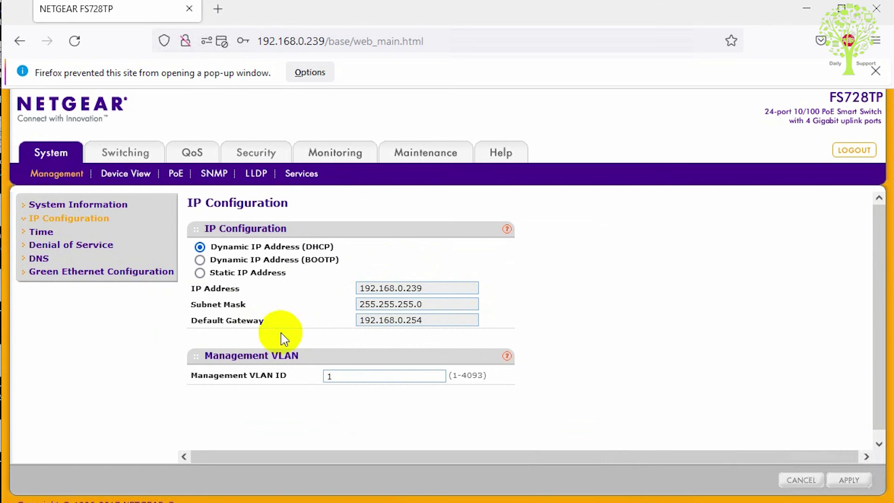
Step: Switch to Static IP Address, accept the warning, and enter IP 192.168.25.223
click(200, 274)
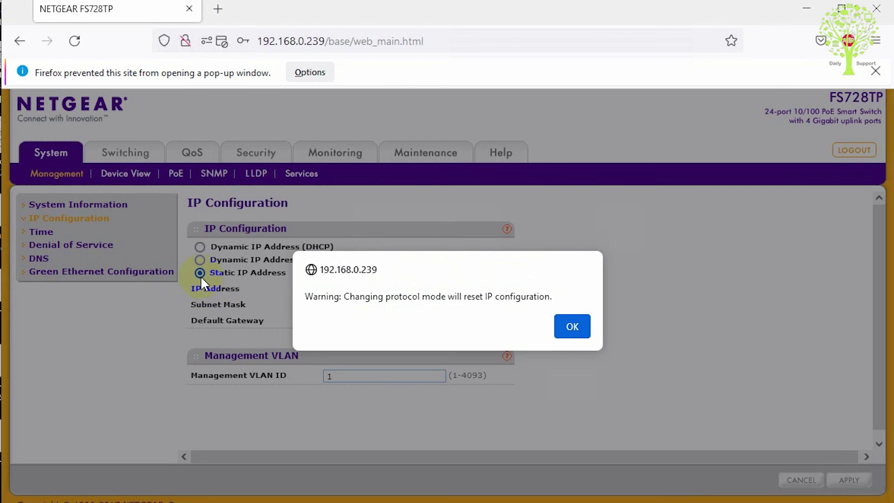
click(571, 327)
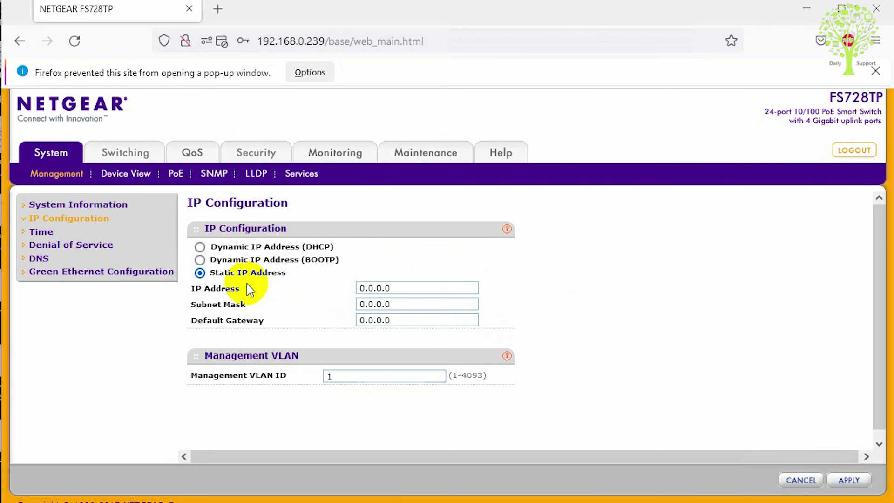
click(425, 289)
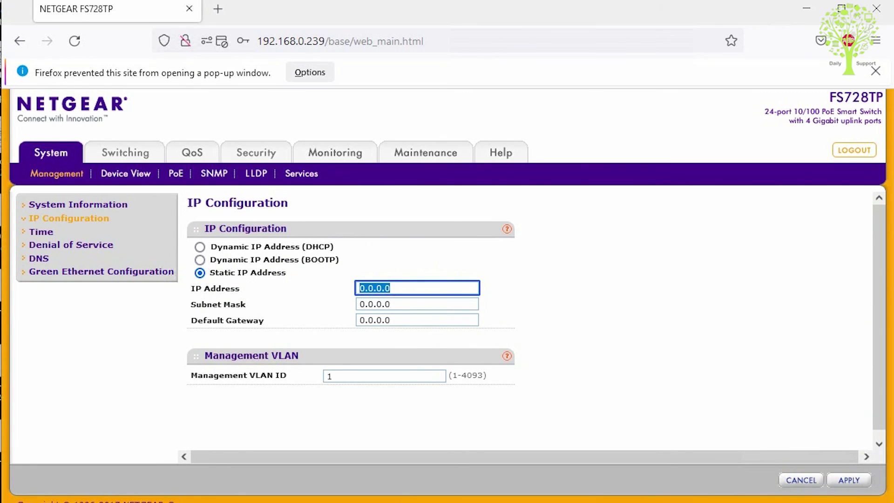
key(alt+Tab)
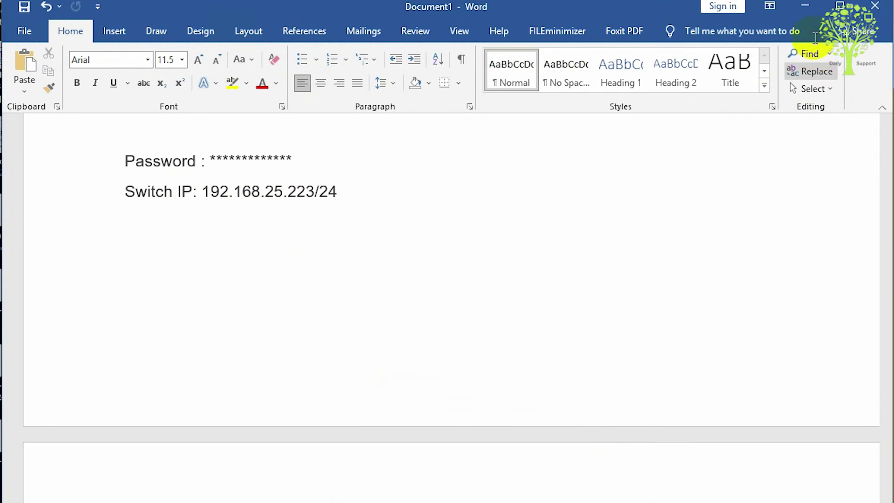
click(804, 9)
text(192)
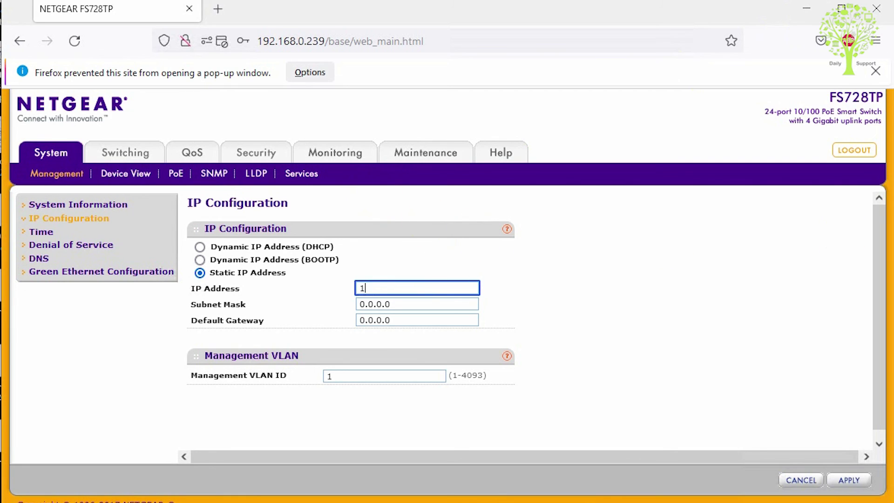
key(BackSpace)
key(BackSpace)
text(92.1)
key(BackSpace)
key(BackSpace)
text(.168.25.223)
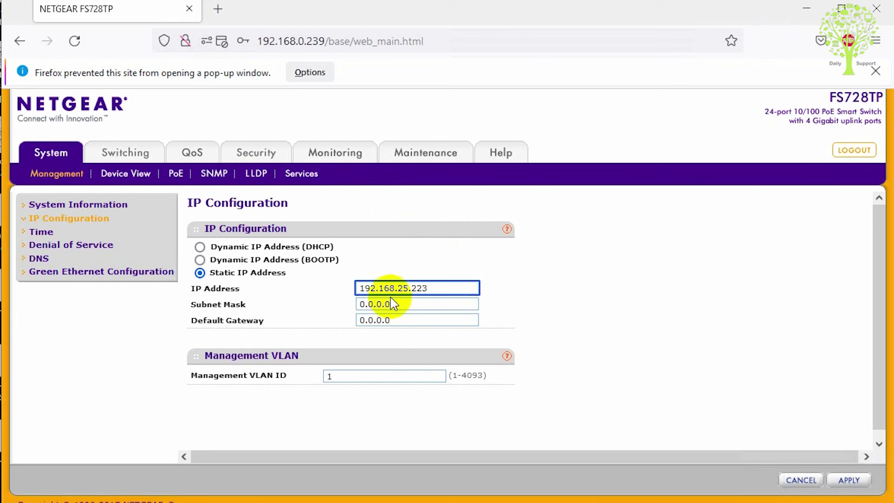
Step: Set subnet mask 255.255.255.0 and default gateway 192.168.25.1
click(393, 303)
key(ctrl+a)
text(255.255.255.0)
key(Tab)
text(192.168.25.)
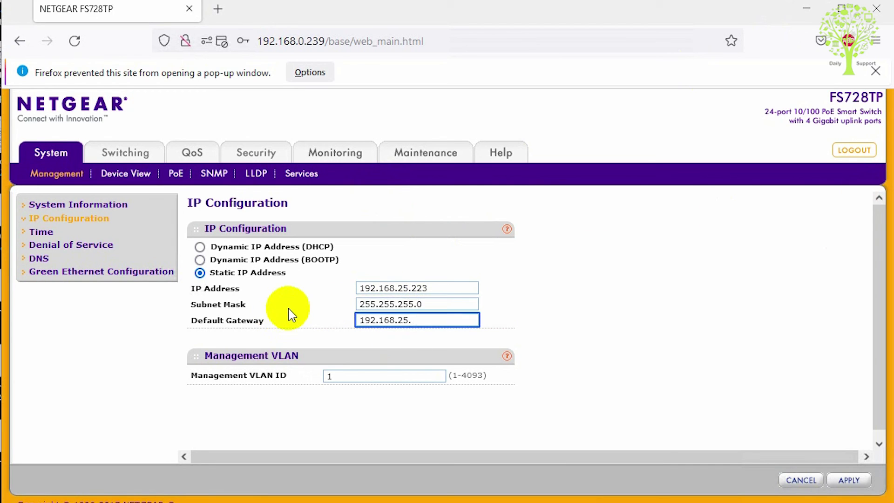
text(1)
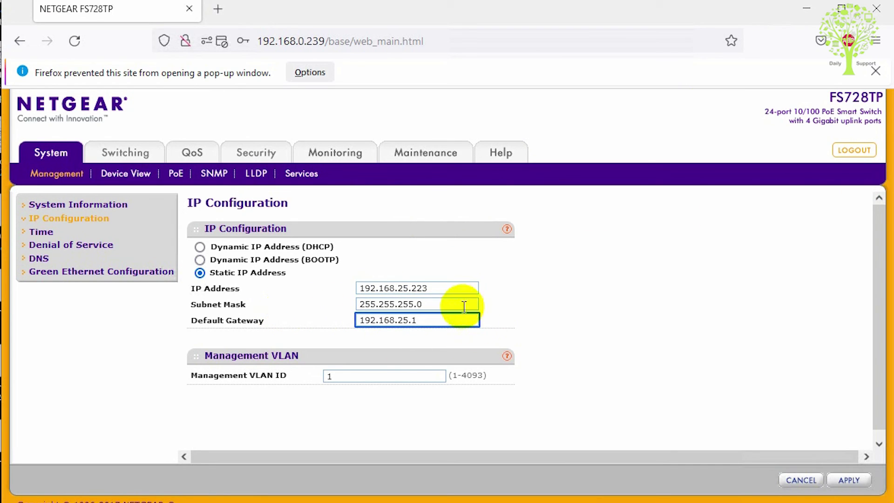
drag(431, 317, 339, 408)
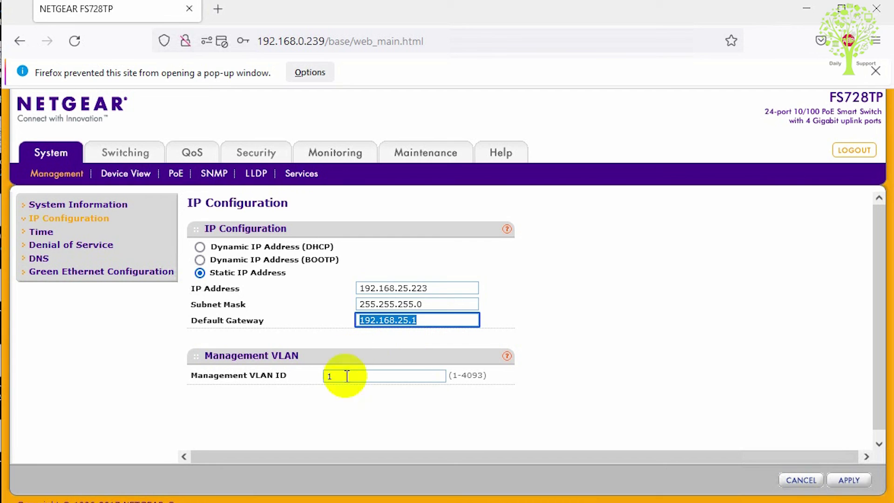
Step: Set the management VLAN ID to 25 and apply the static IP settings
key(Tab)
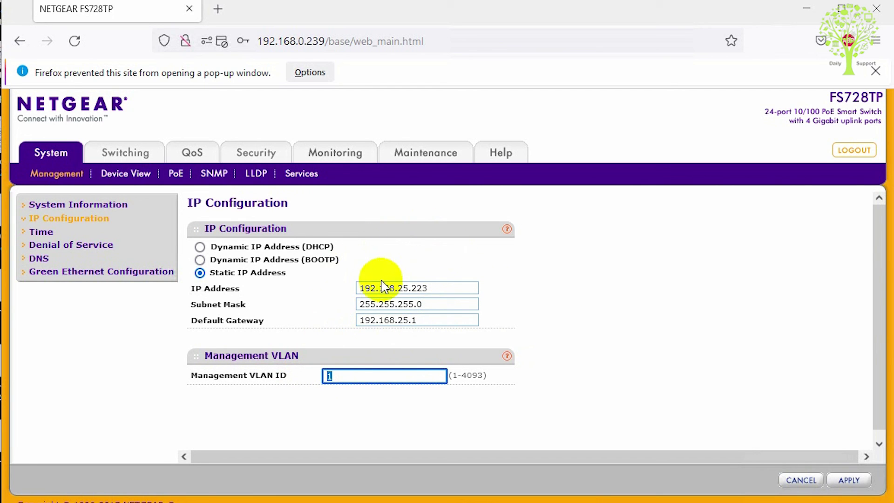
text(25)
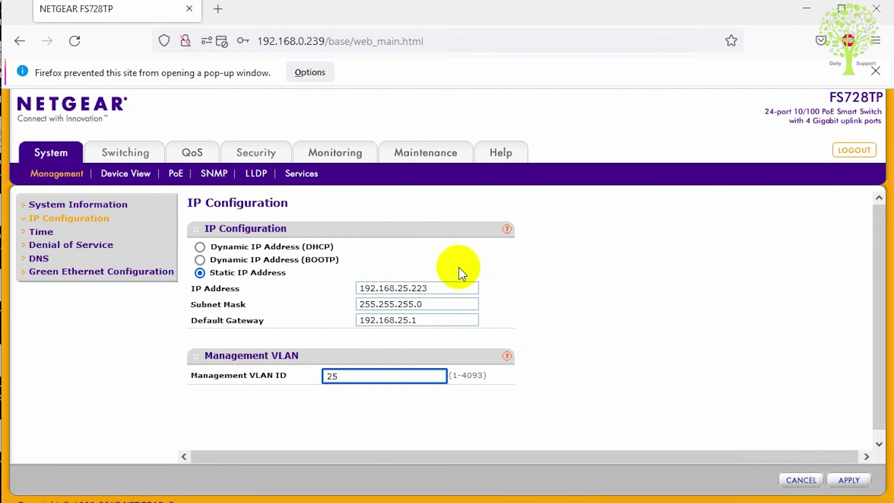
click(848, 482)
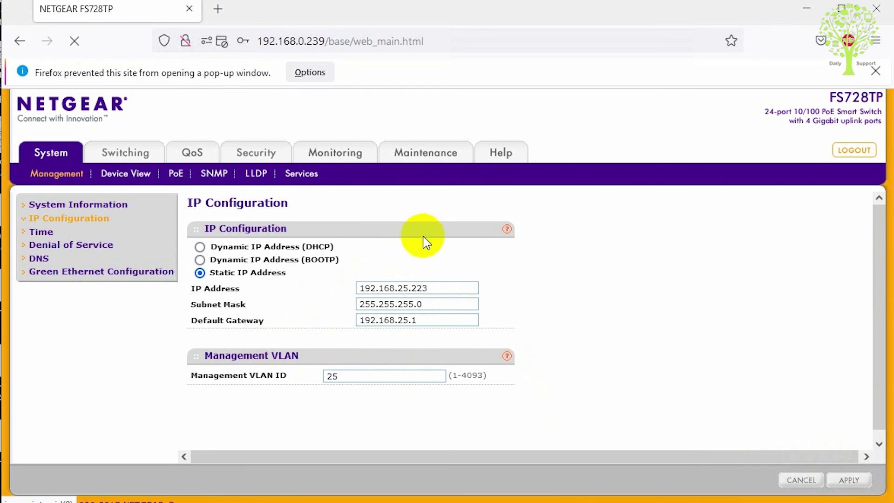
click(463, 43)
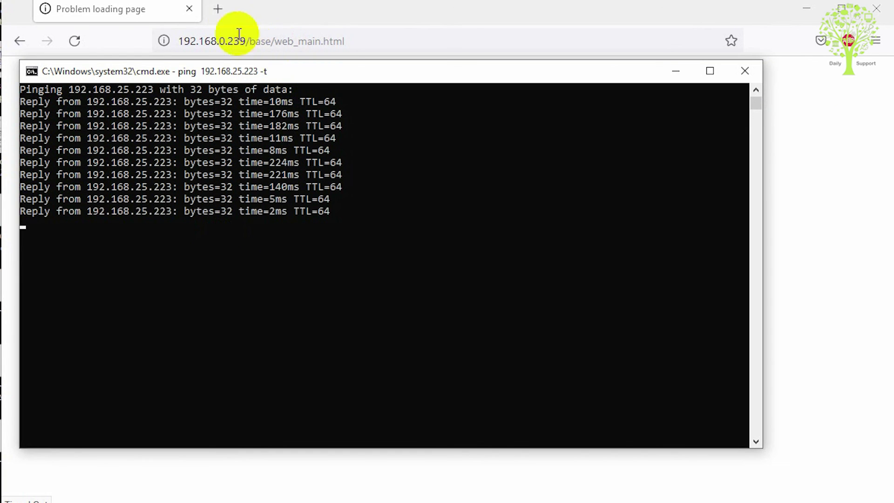
Step: Open a new Firefox tab to reach the switch at its new address
click(218, 9)
Step: Load the switch at 192.168.25.223 and log in with the admin password
text(1)
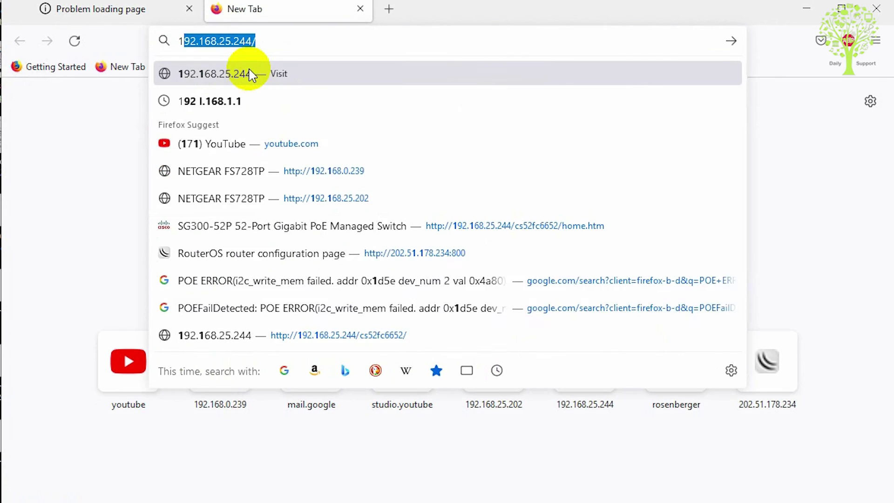
text(92.168.25.21)
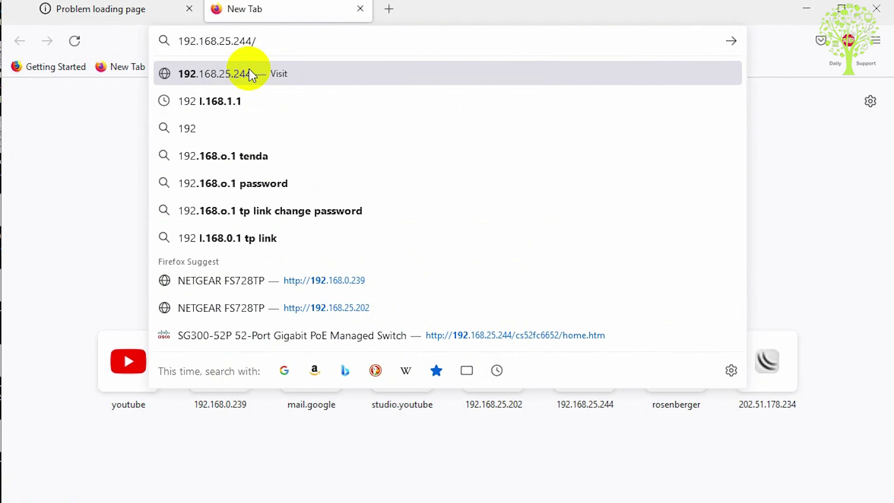
key(BackSpace)
text(23)
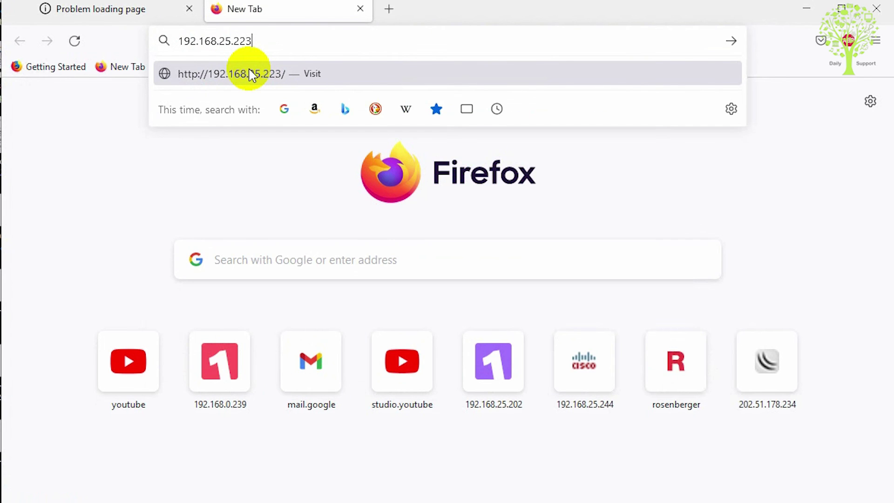
click(250, 75)
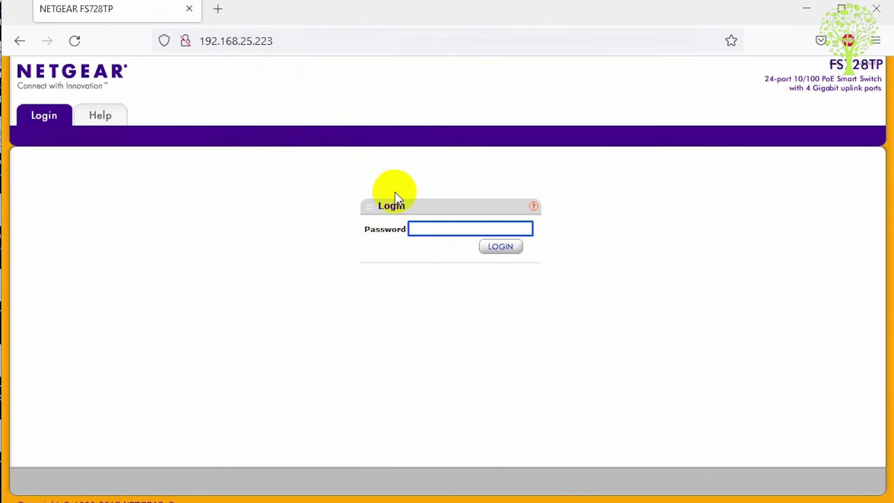
click(441, 229)
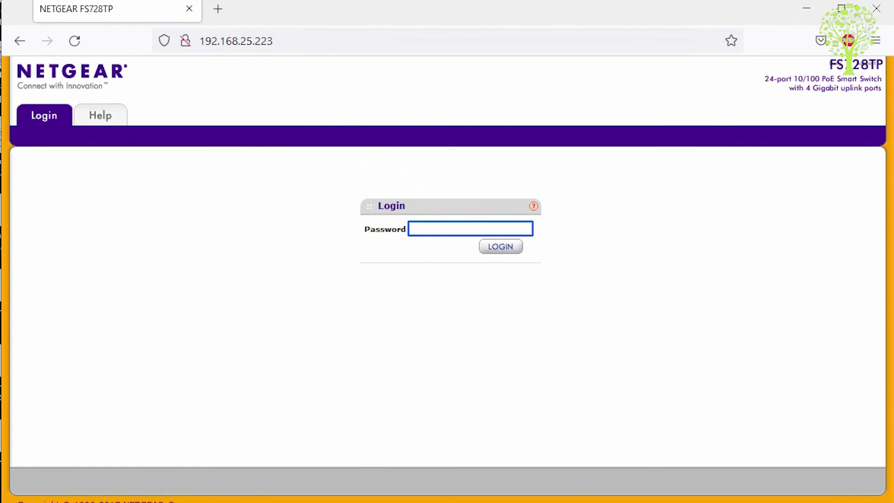
text(************)
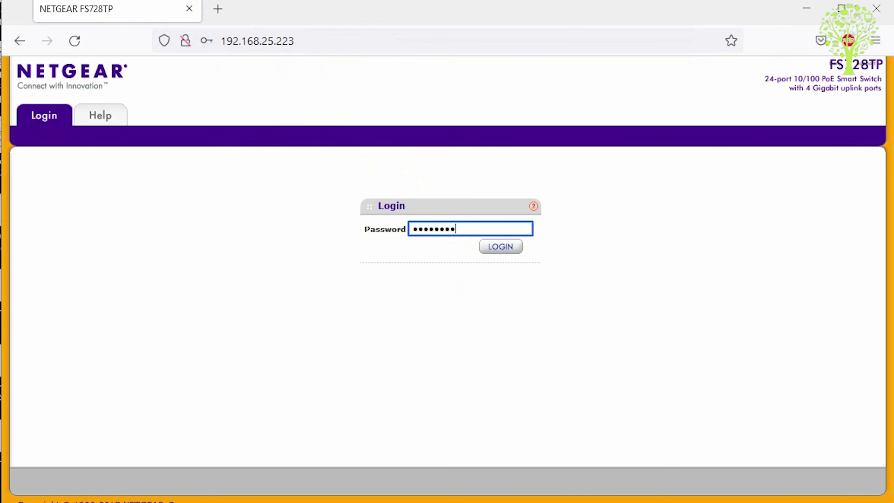
key(Return)
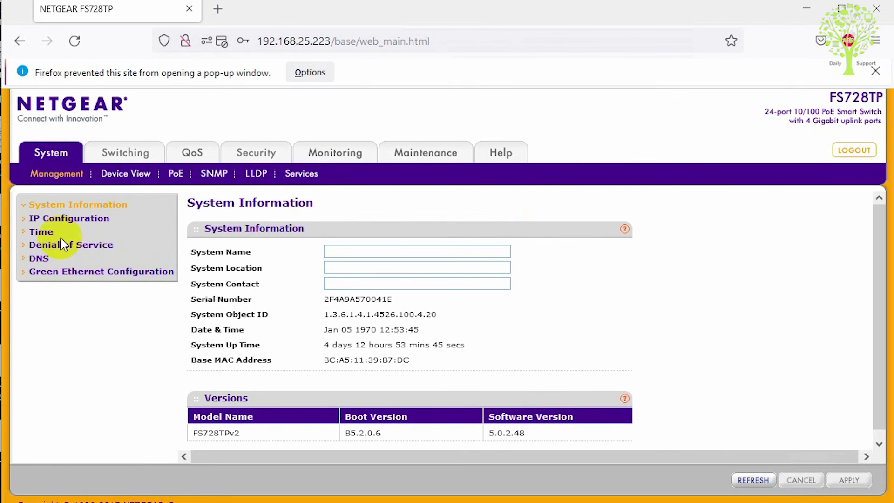
Step: Go to Switching > VLAN > Advanced > Port PVID Configuration
click(115, 155)
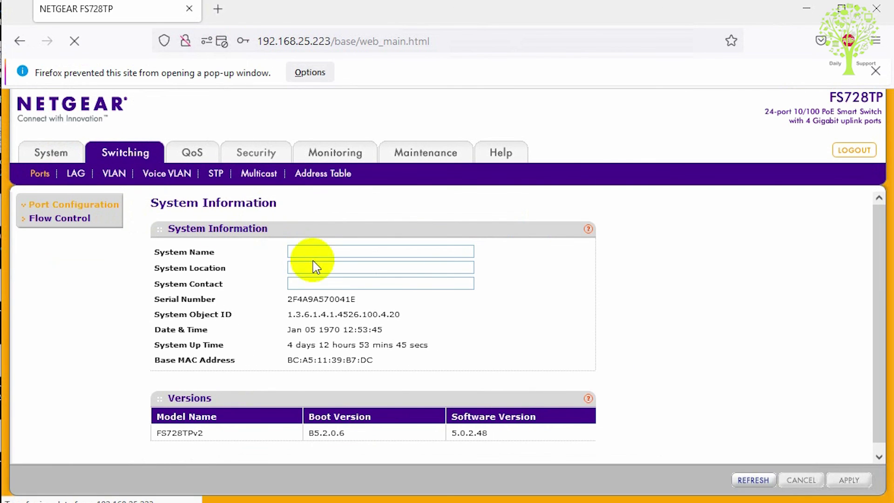
click(113, 175)
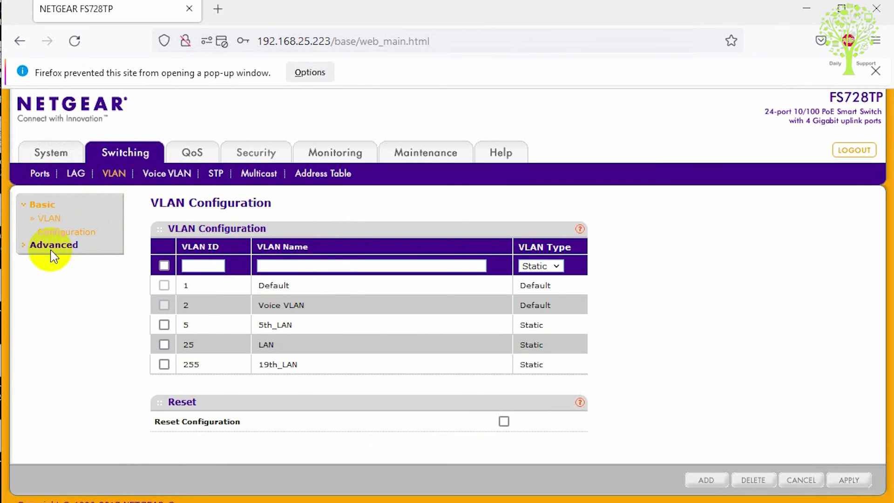
click(51, 247)
click(84, 246)
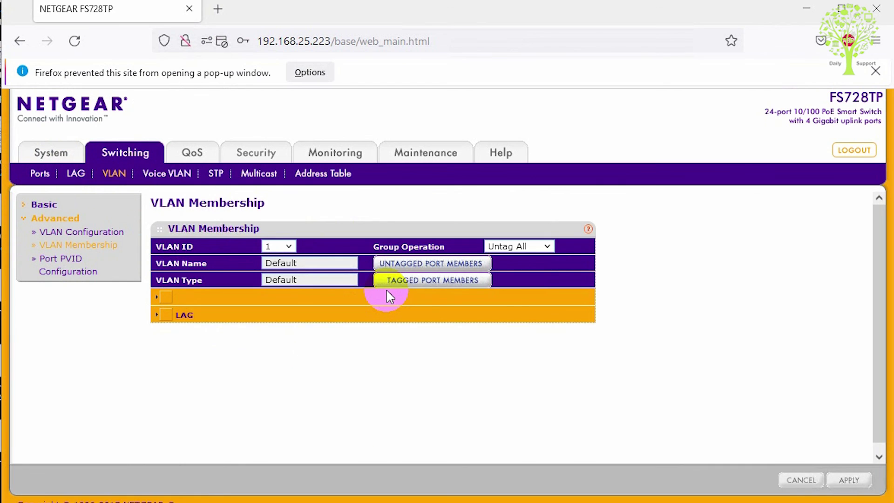
click(63, 266)
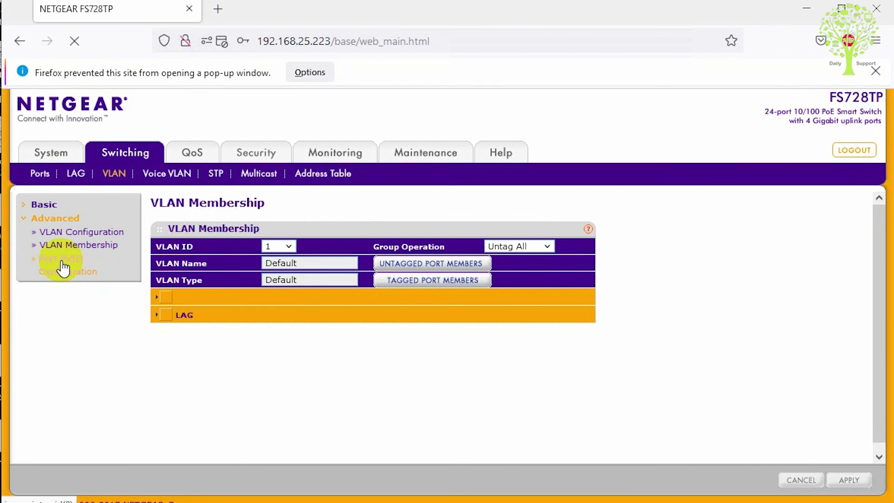